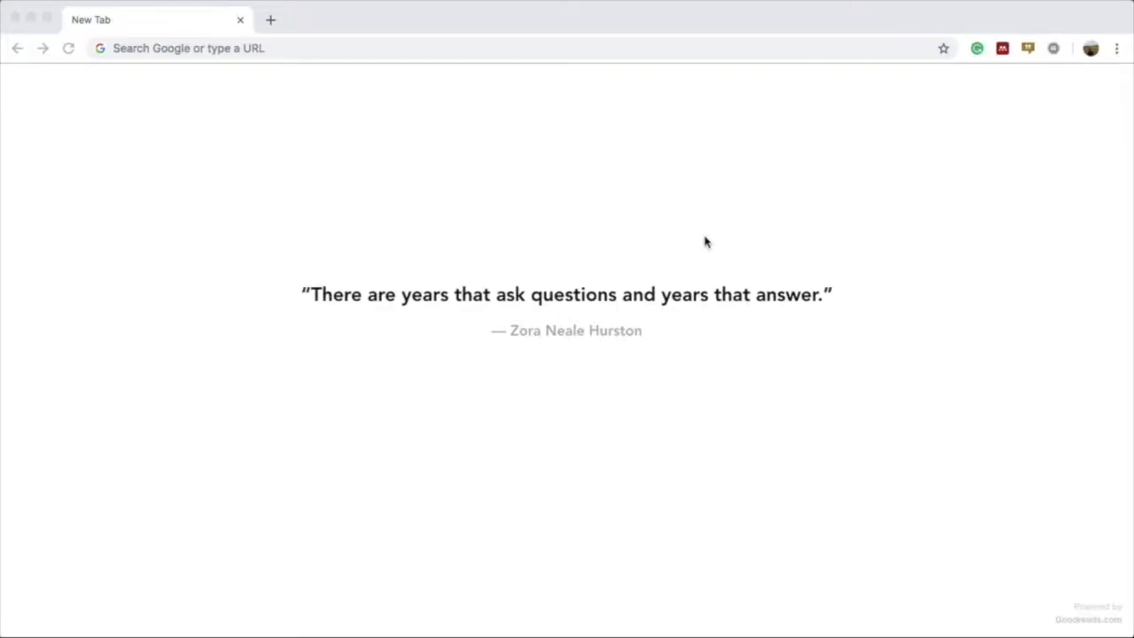
- Search Google for "yahoo finance" and open the top Yahoo Finance result
{"action": "left_click", "coordinate": [505, 48]}
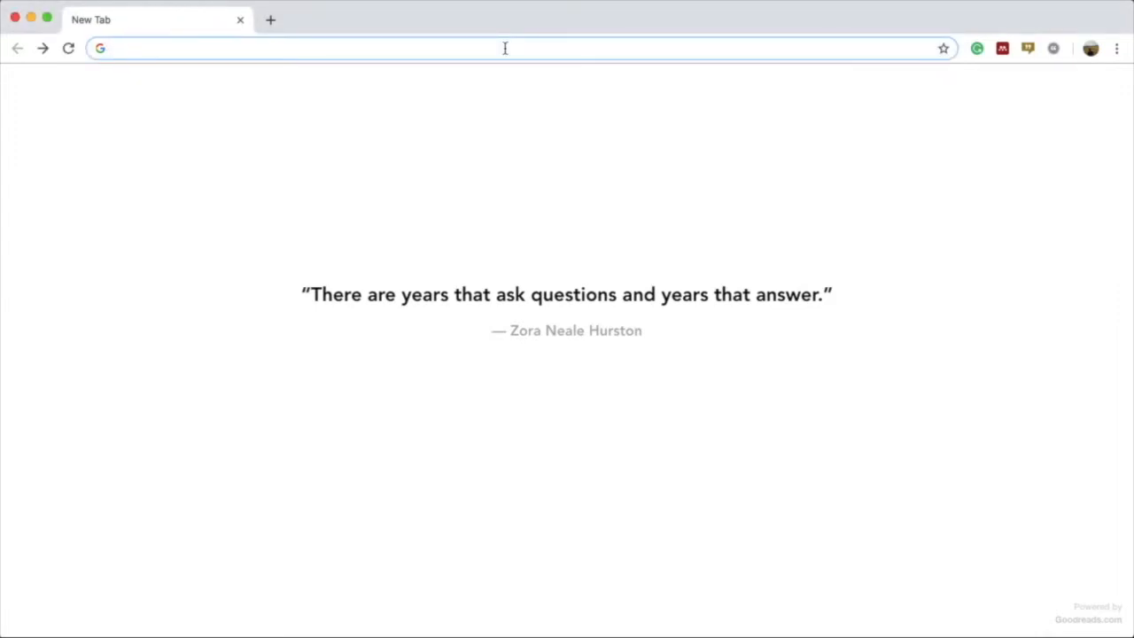
{"action": "type", "text": "yahoo"}
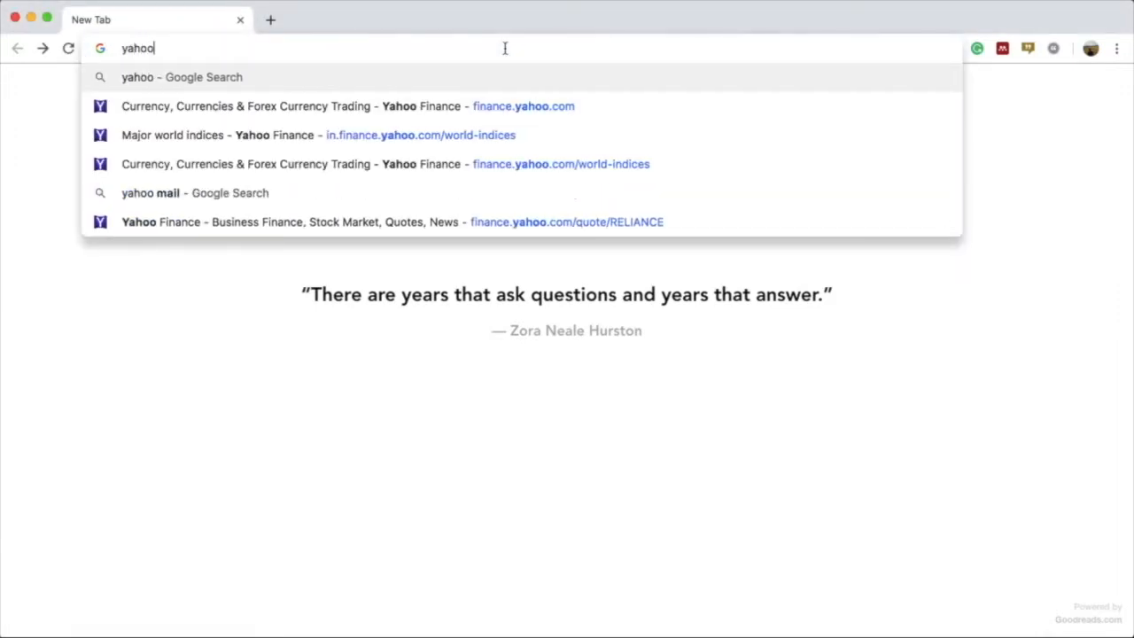
{"action": "type", "text": " finance"}
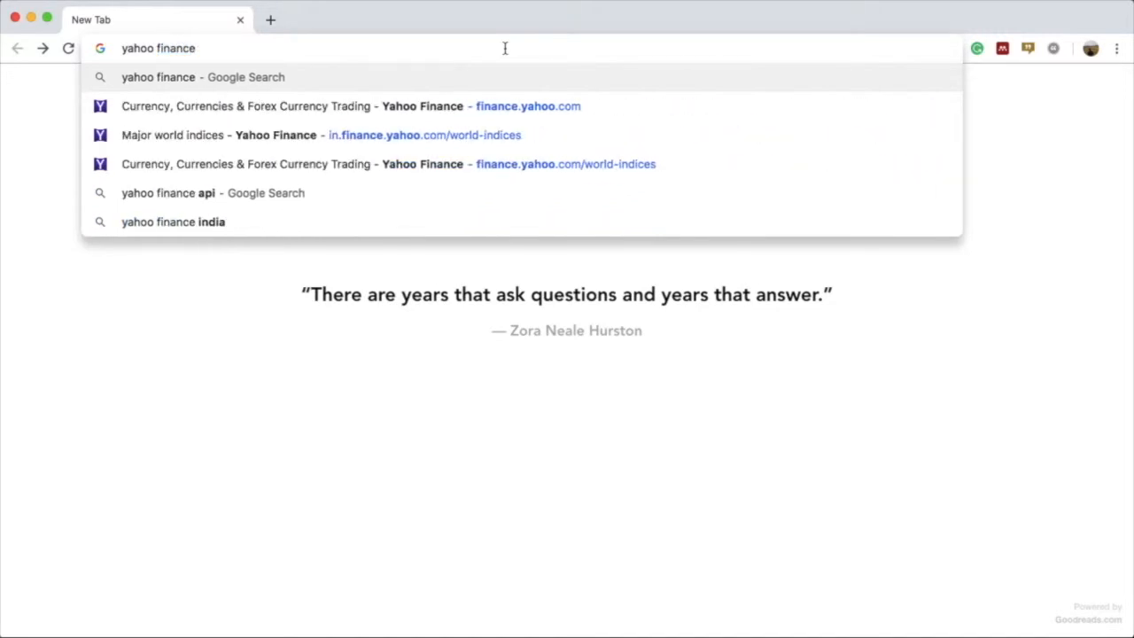
{"action": "key", "text": "Return"}
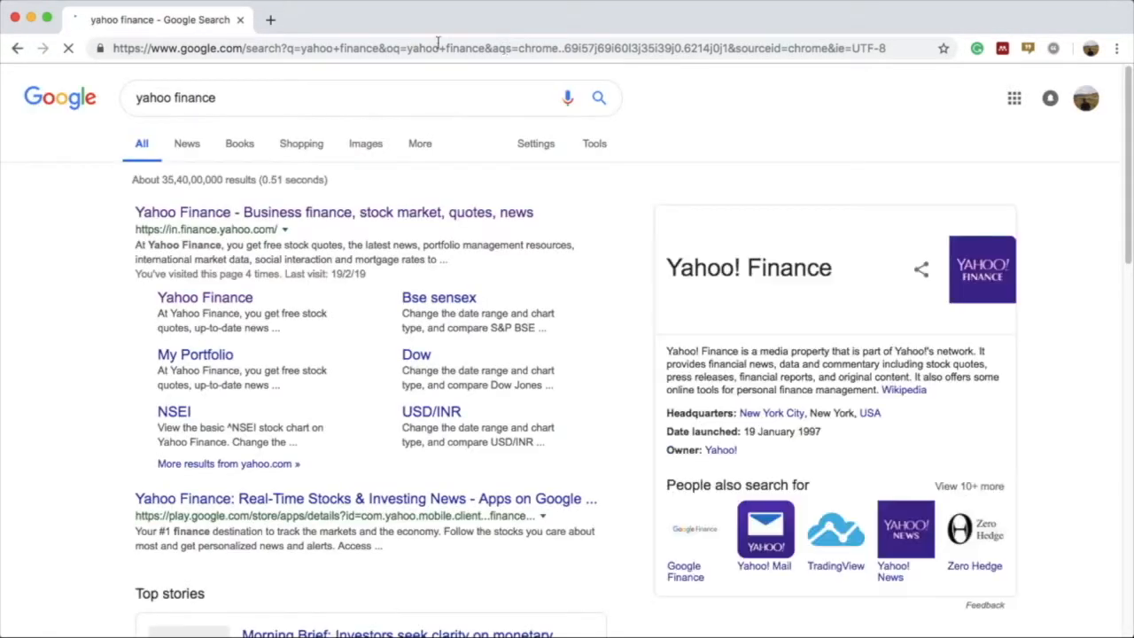
{"action": "scroll", "coordinate": [255, 311], "scroll_direction": "down", "scroll_amount": 1}
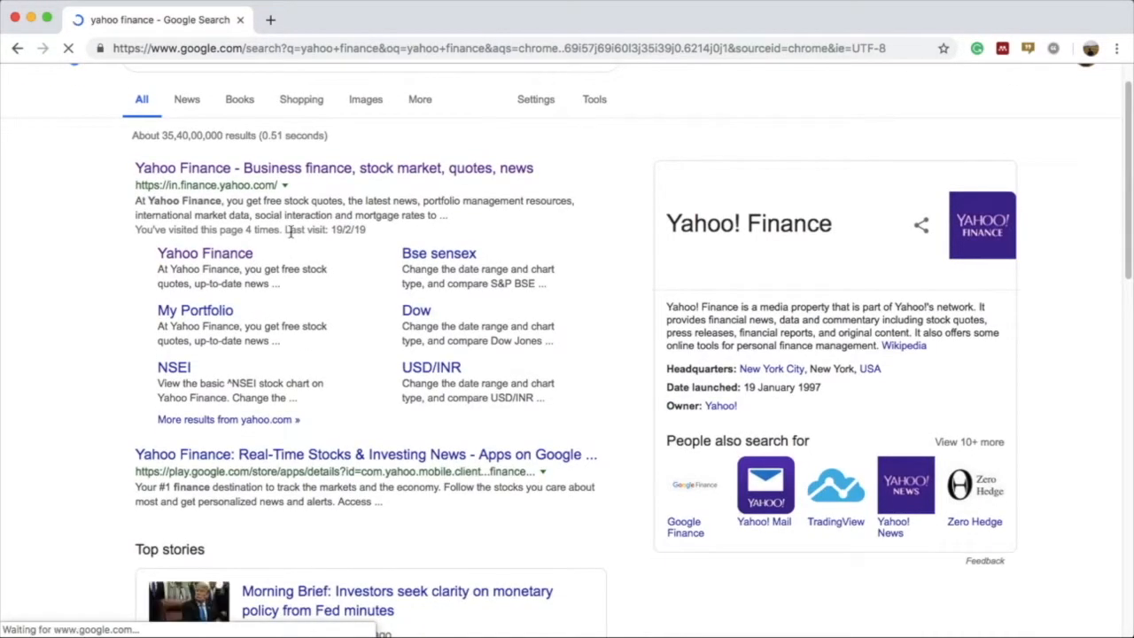
{"action": "scroll", "coordinate": [293, 275], "scroll_direction": "up", "scroll_amount": 1}
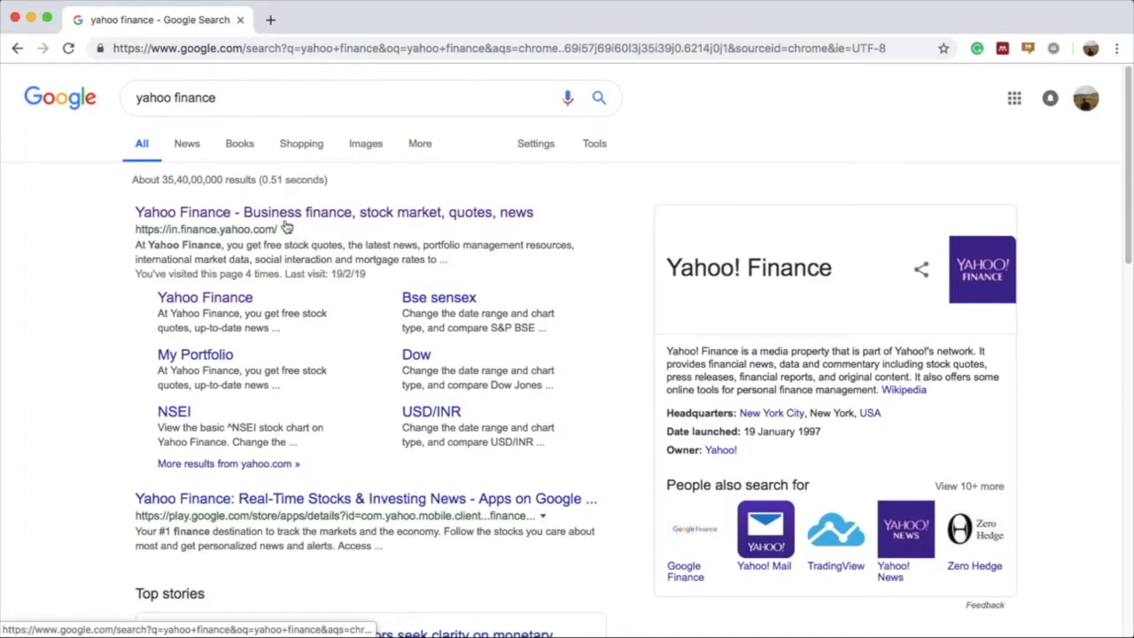
{"action": "left_click", "coordinate": [283, 216]}
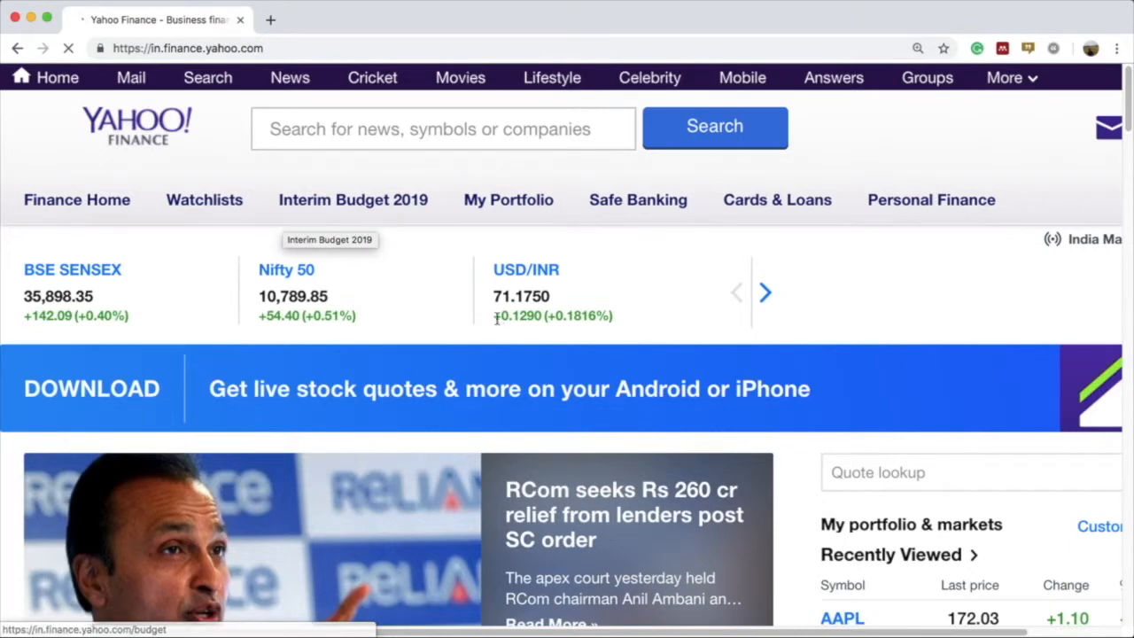
{"action": "scroll", "coordinate": [499, 319], "scroll_direction": "down", "scroll_amount": 1}
{"action": "scroll", "coordinate": [497, 319], "scroll_direction": "up", "scroll_amount": 1}
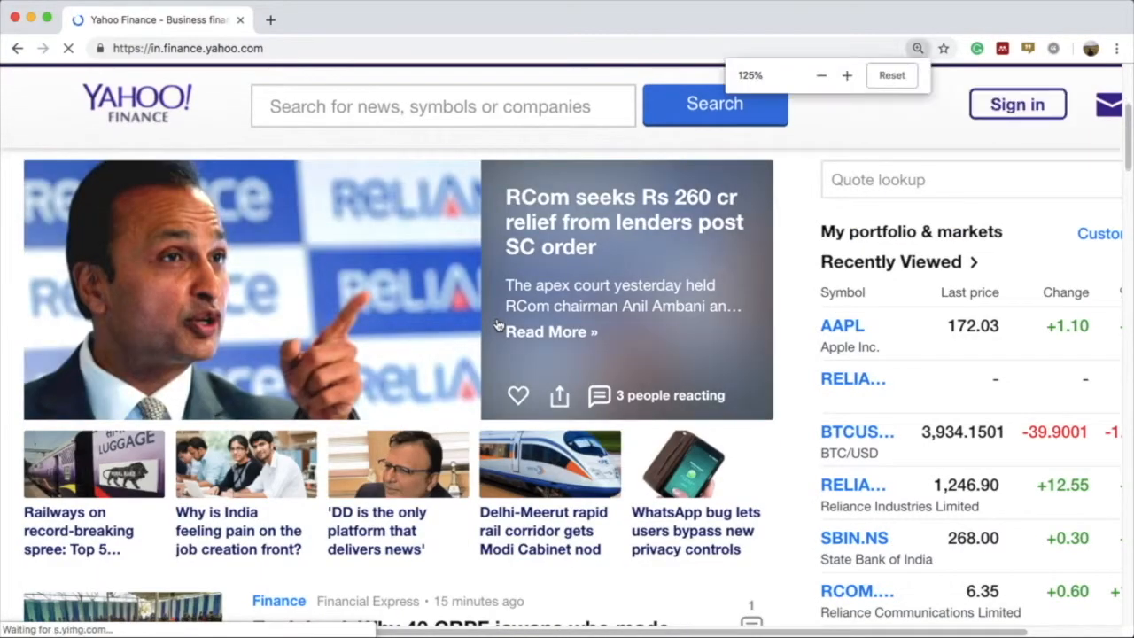
- Reset the page zoom to normal and focus the symbol search box
{"action": "key", "text": "super+minus"}
{"action": "key", "text": "super+minus"}
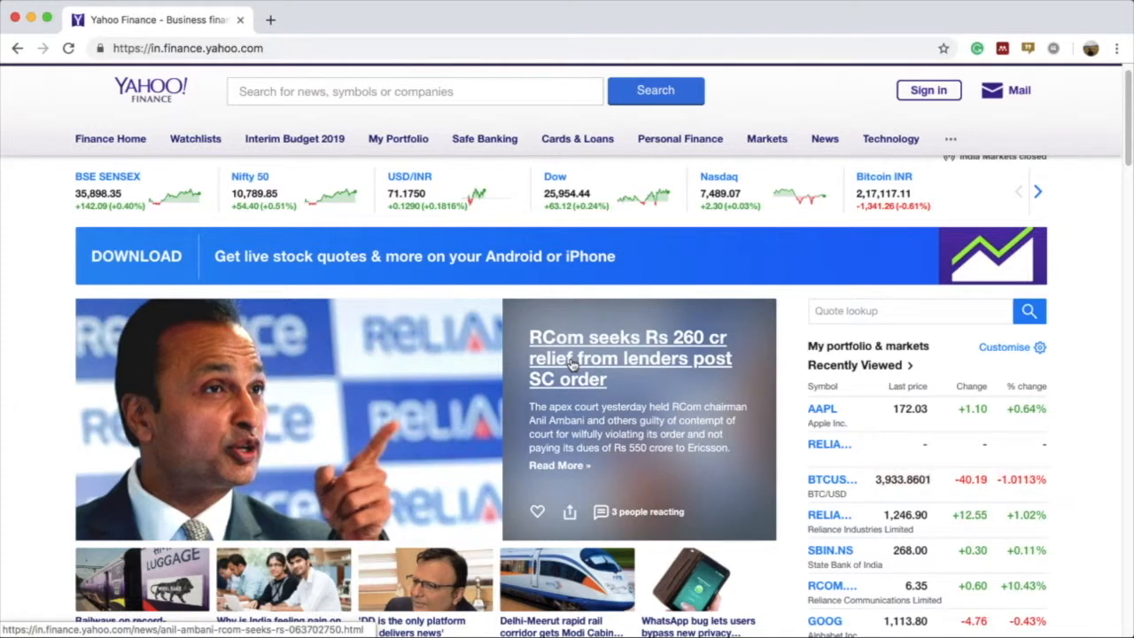
{"action": "left_click", "coordinate": [306, 91]}
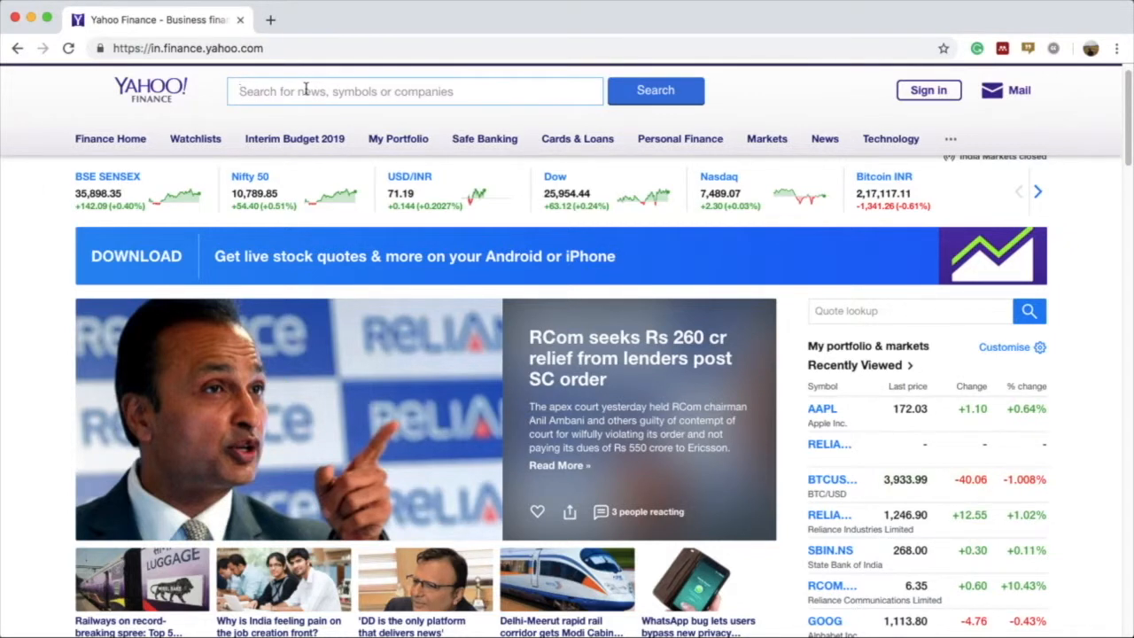
{"action": "type", "text": "apple"}
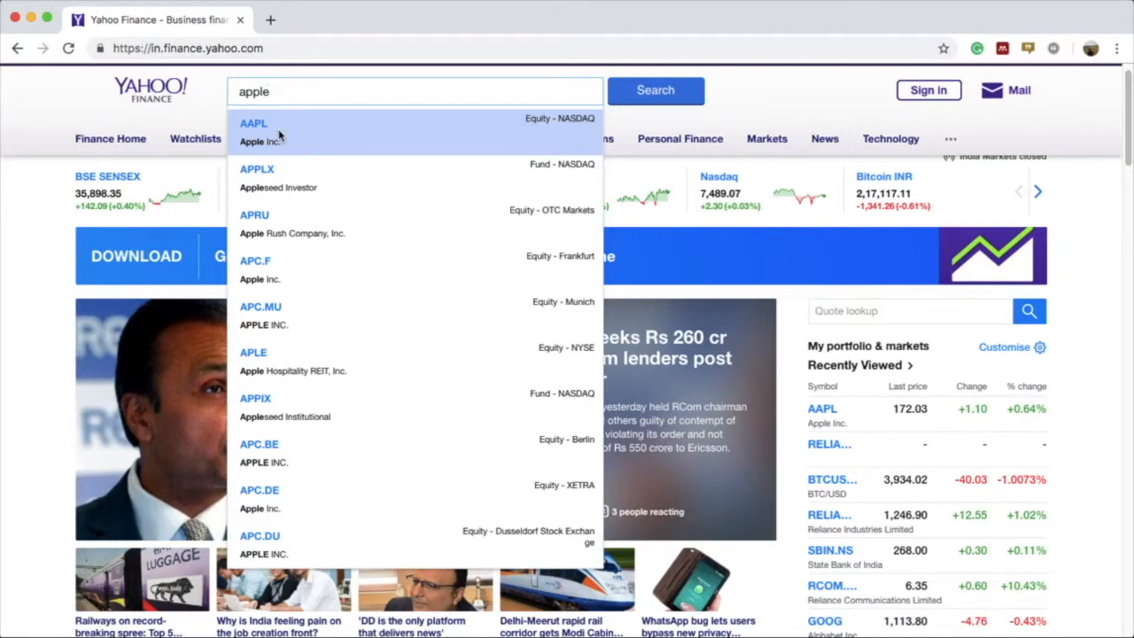
- Open the Apple Inc. (AAPL) quote page from the search suggestions
{"action": "left_click", "coordinate": [269, 128]}
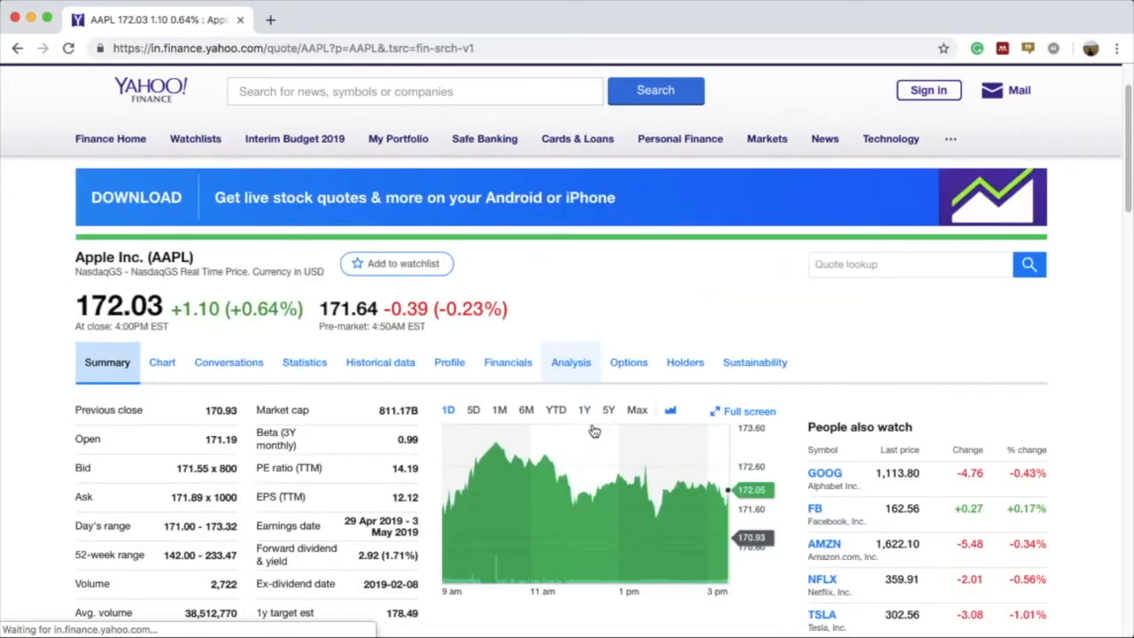
{"action": "scroll", "coordinate": [592, 423], "scroll_direction": "down", "scroll_amount": 2}
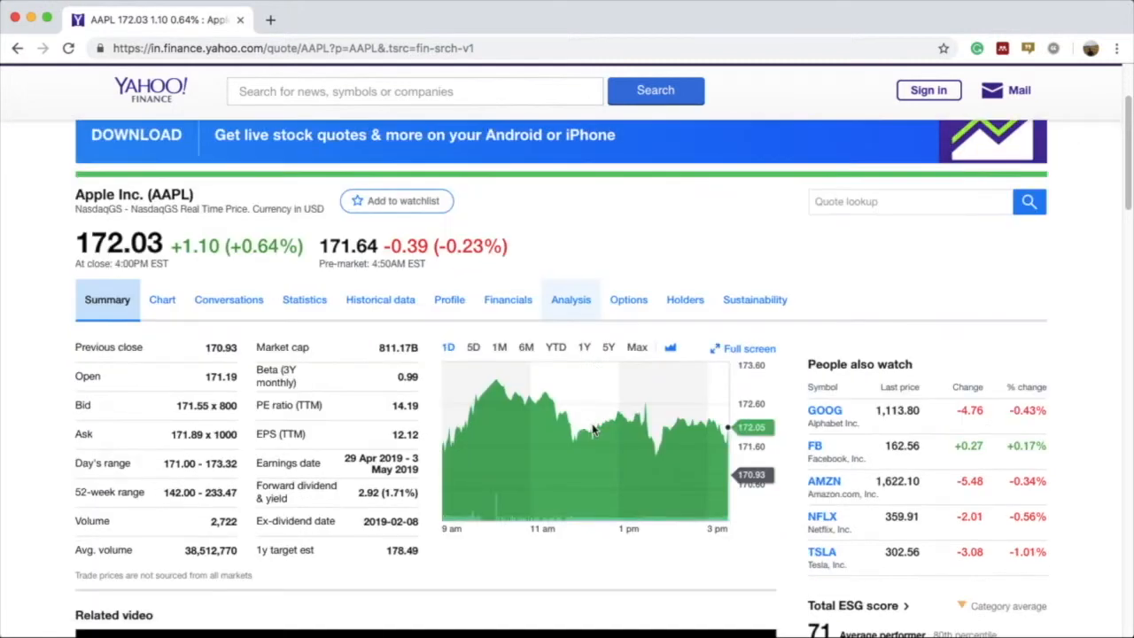
{"action": "scroll", "coordinate": [592, 423], "scroll_direction": "down", "scroll_amount": 2}
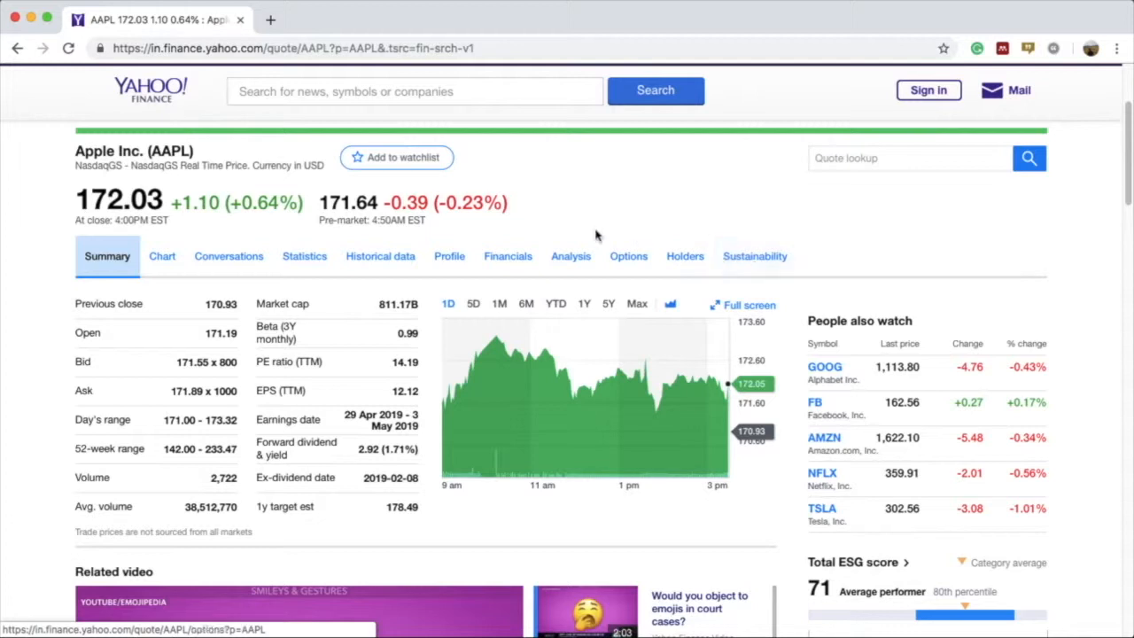
- Show Apple's Historical data table and select the page's web address
{"action": "left_click", "coordinate": [385, 258]}
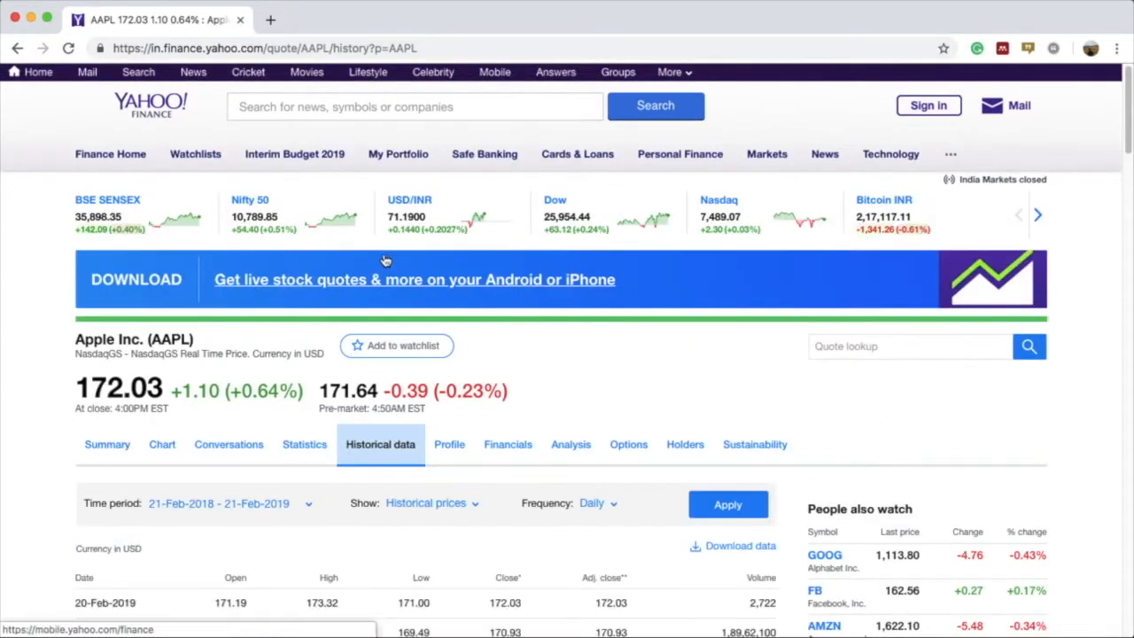
{"action": "scroll", "coordinate": [512, 443], "scroll_direction": "down", "scroll_amount": 5}
{"action": "scroll", "coordinate": [512, 443], "scroll_direction": "down", "scroll_amount": 3}
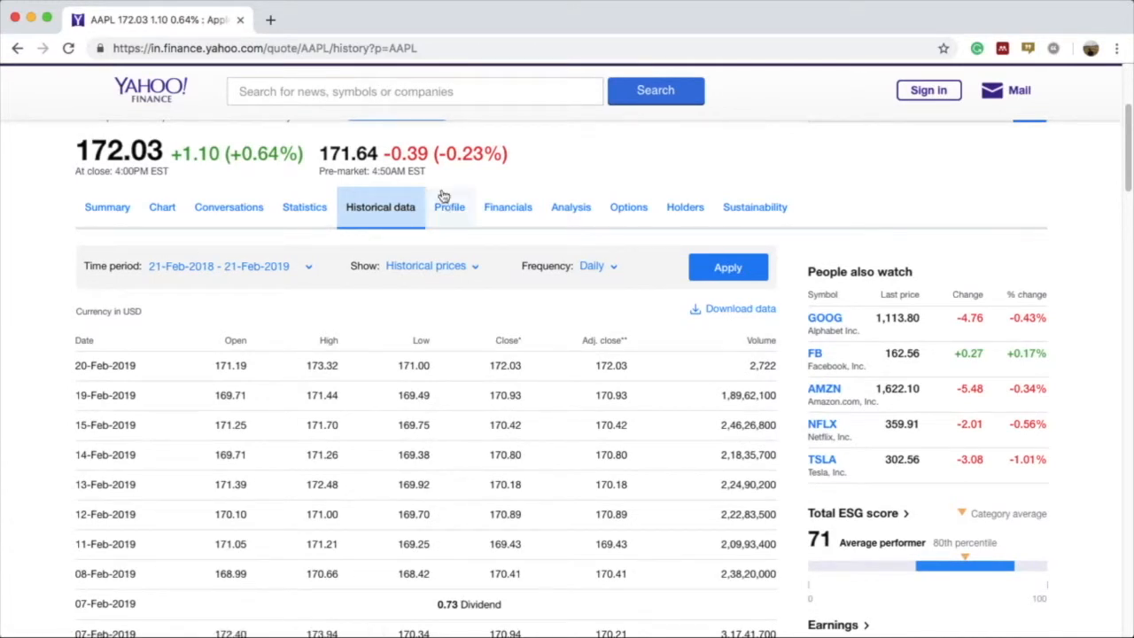
{"action": "scroll", "coordinate": [513, 451], "scroll_direction": "down", "scroll_amount": 1}
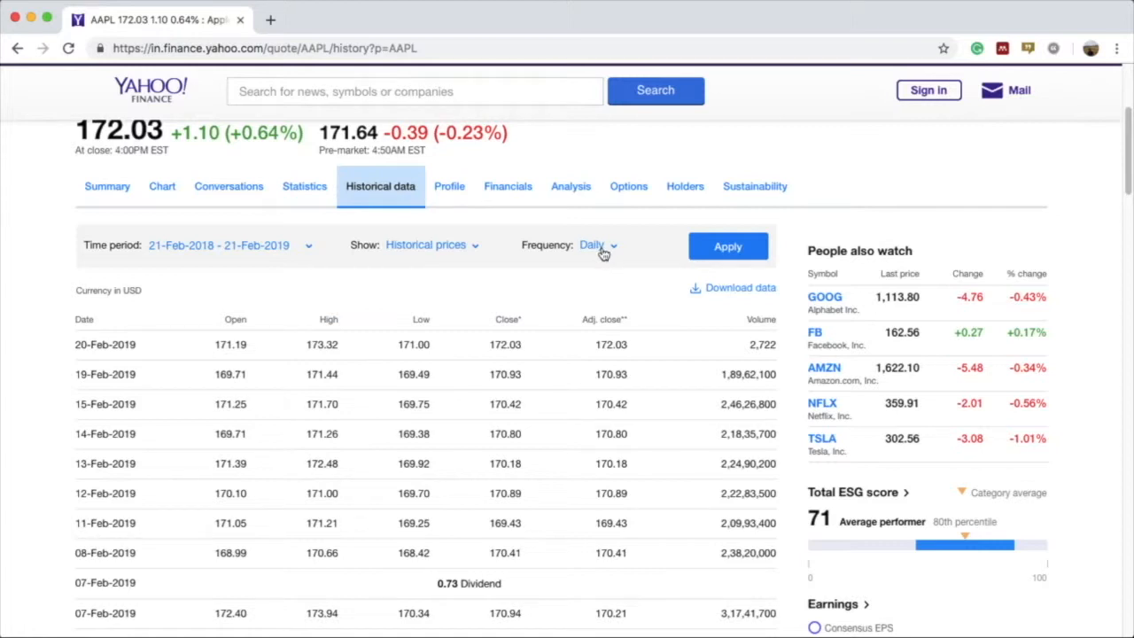
{"action": "scroll", "coordinate": [564, 300], "scroll_direction": "up", "scroll_amount": 3}
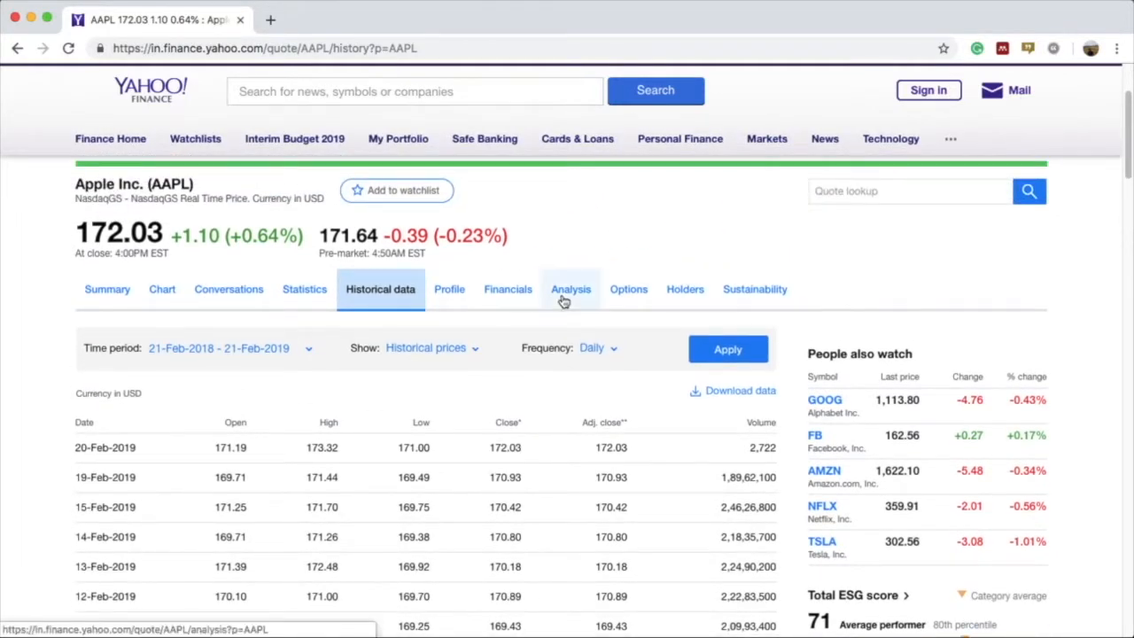
{"action": "left_click", "coordinate": [438, 47]}
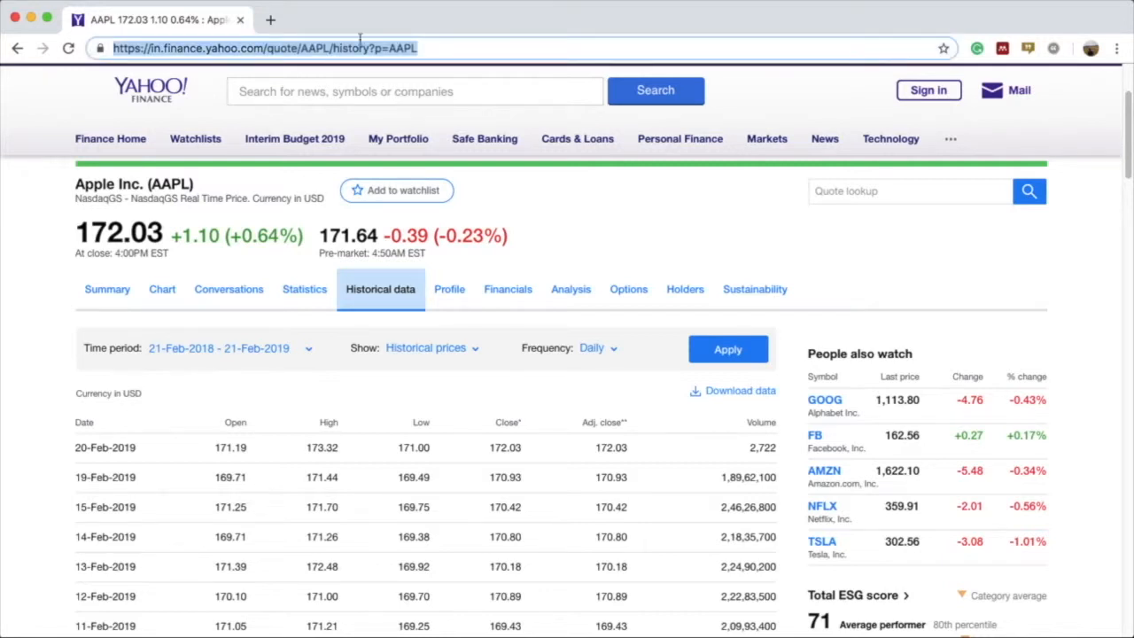
- Highlight AAPL, 'history' and the p=AAPL symbol value within the address
{"action": "double_click", "coordinate": [310, 48]}
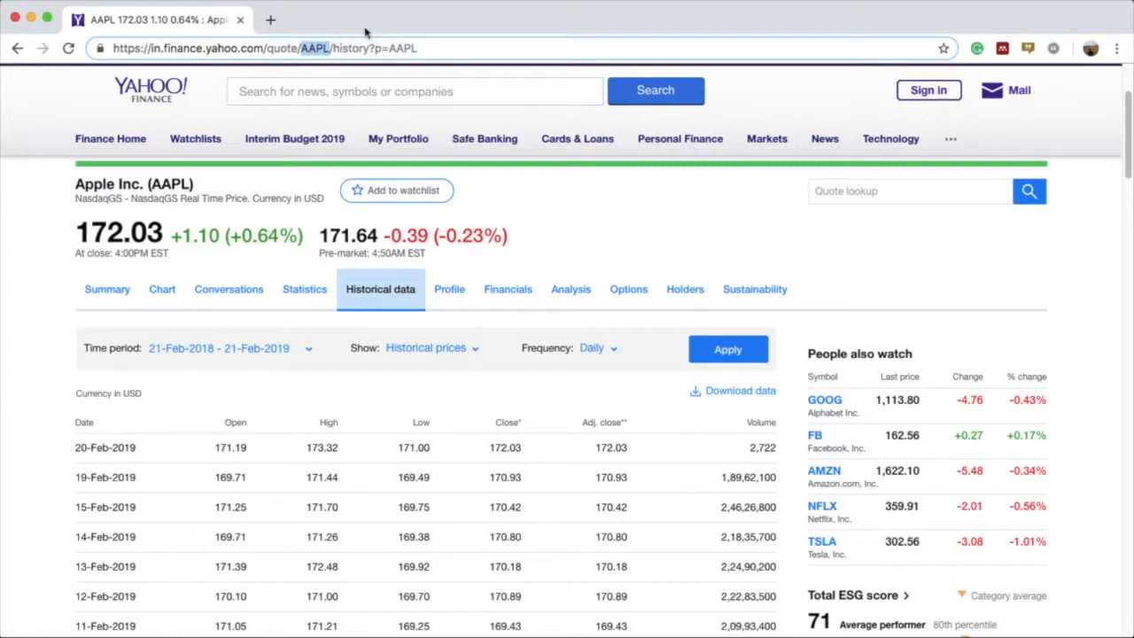
{"action": "double_click", "coordinate": [354, 48]}
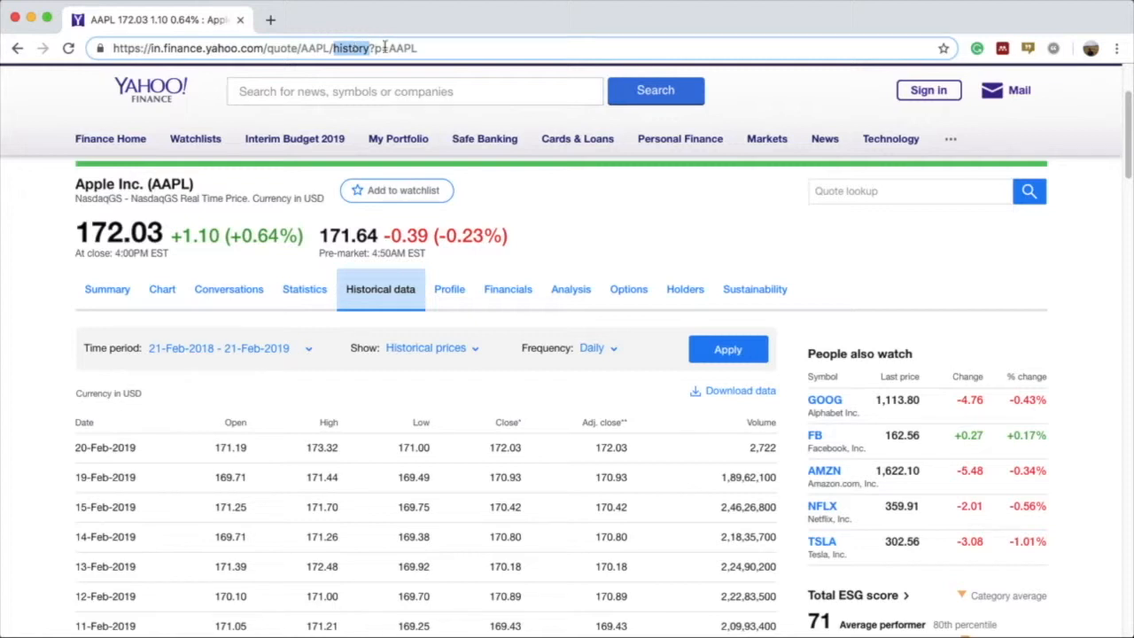
{"action": "left_click_drag", "start_coordinate": [417, 48], "coordinate": [377, 49]}
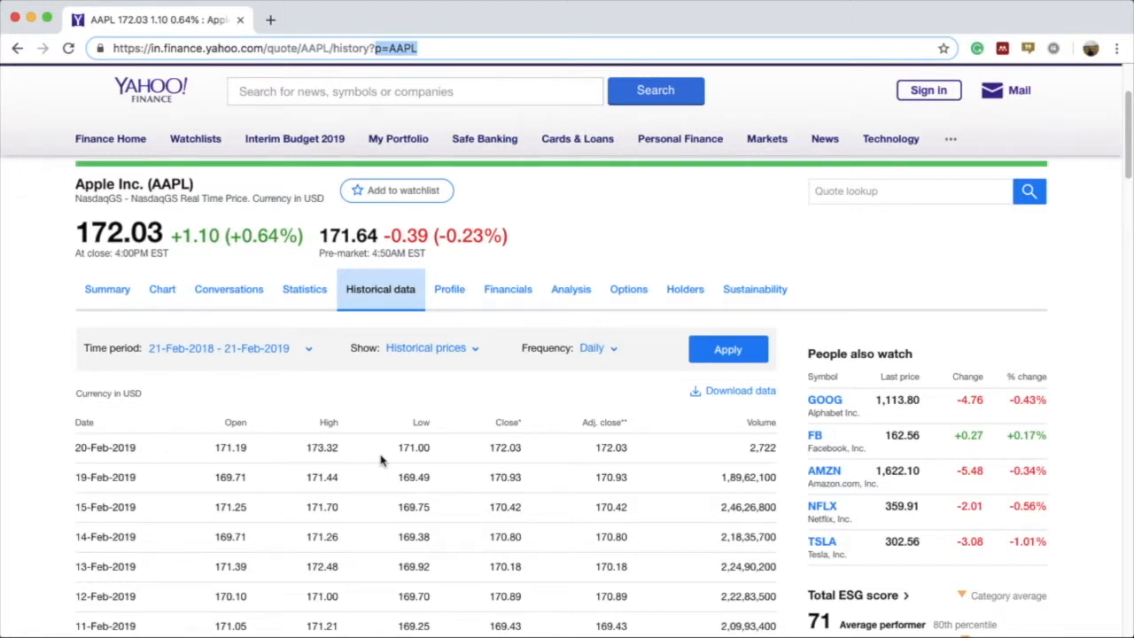
- Change the time period start date to 2/21/2017 and confirm it
{"action": "left_click", "coordinate": [311, 353]}
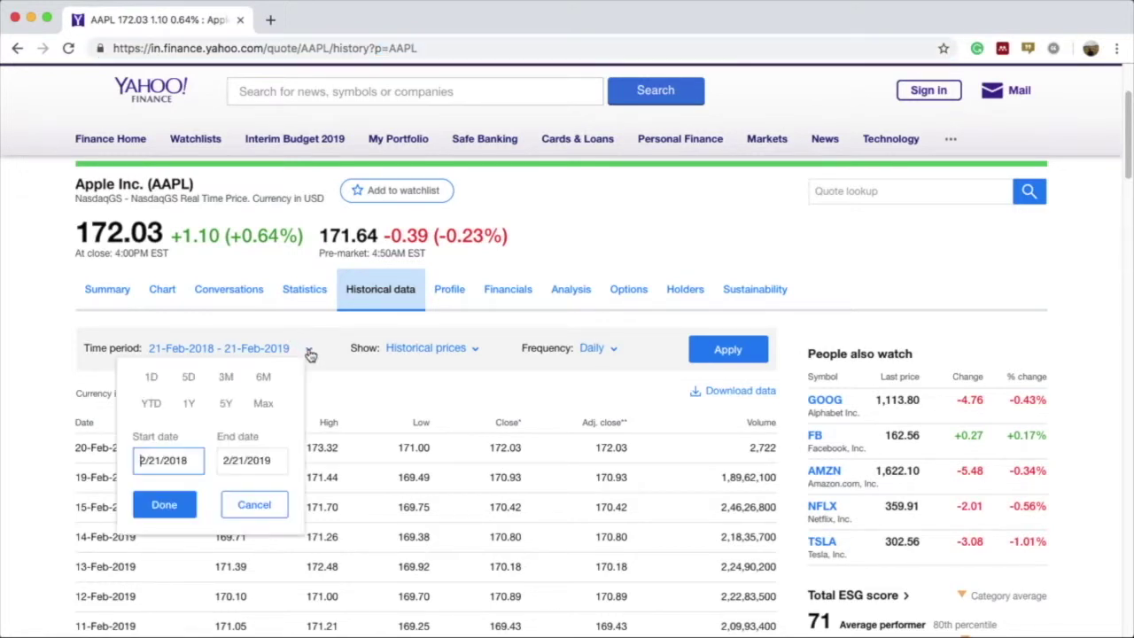
{"action": "left_click", "coordinate": [195, 460]}
{"action": "key", "text": "BackSpace"}
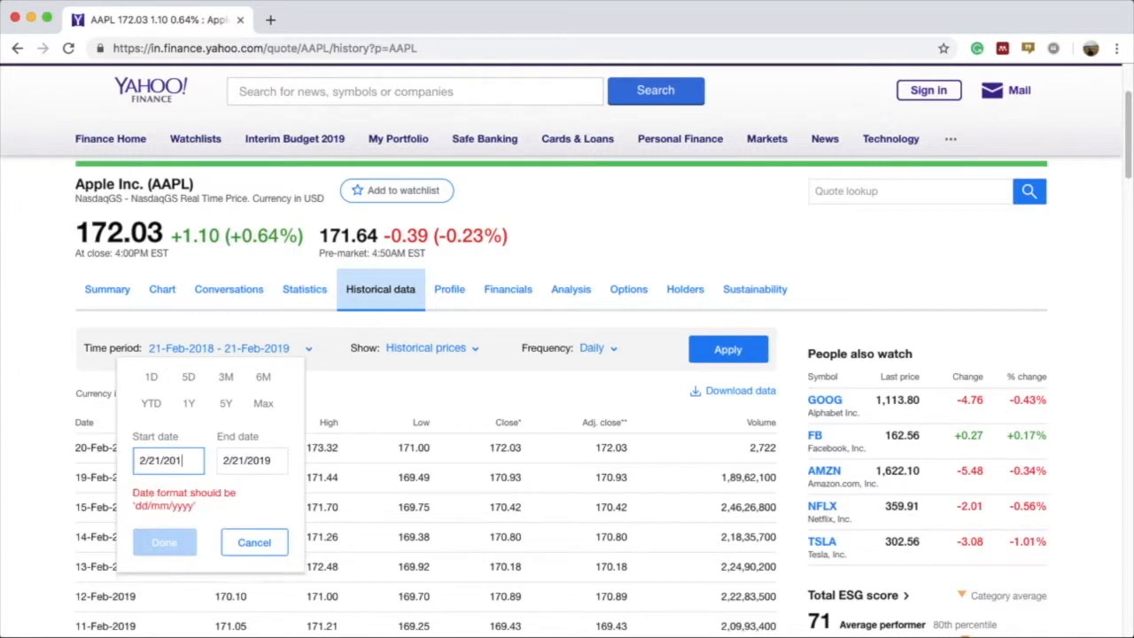
{"action": "type", "text": "7"}
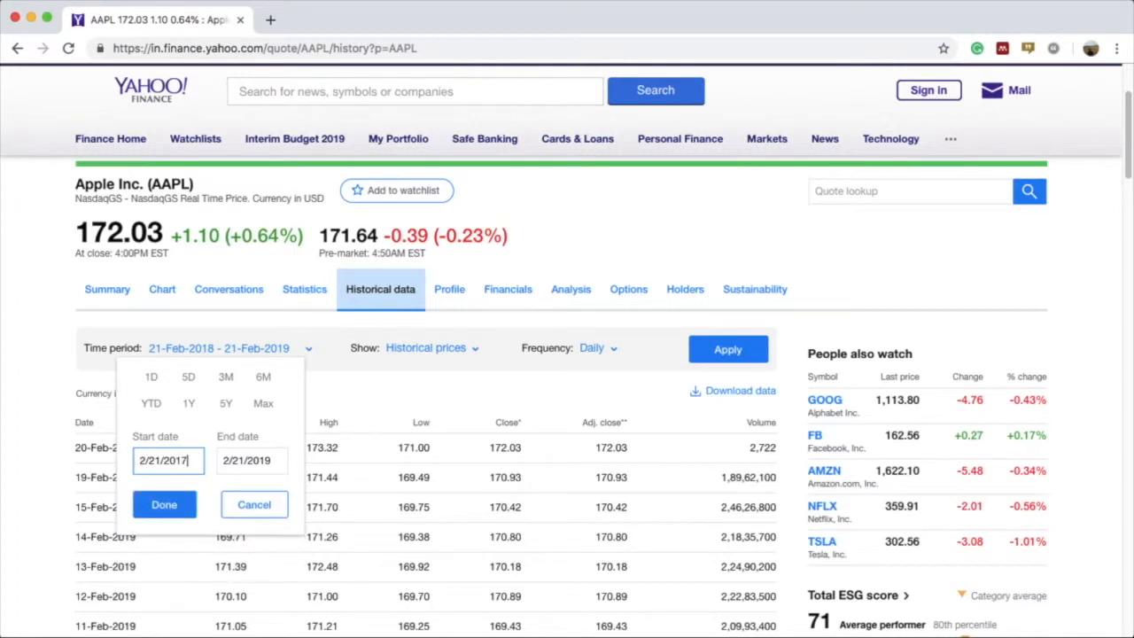
{"action": "left_click", "coordinate": [165, 542]}
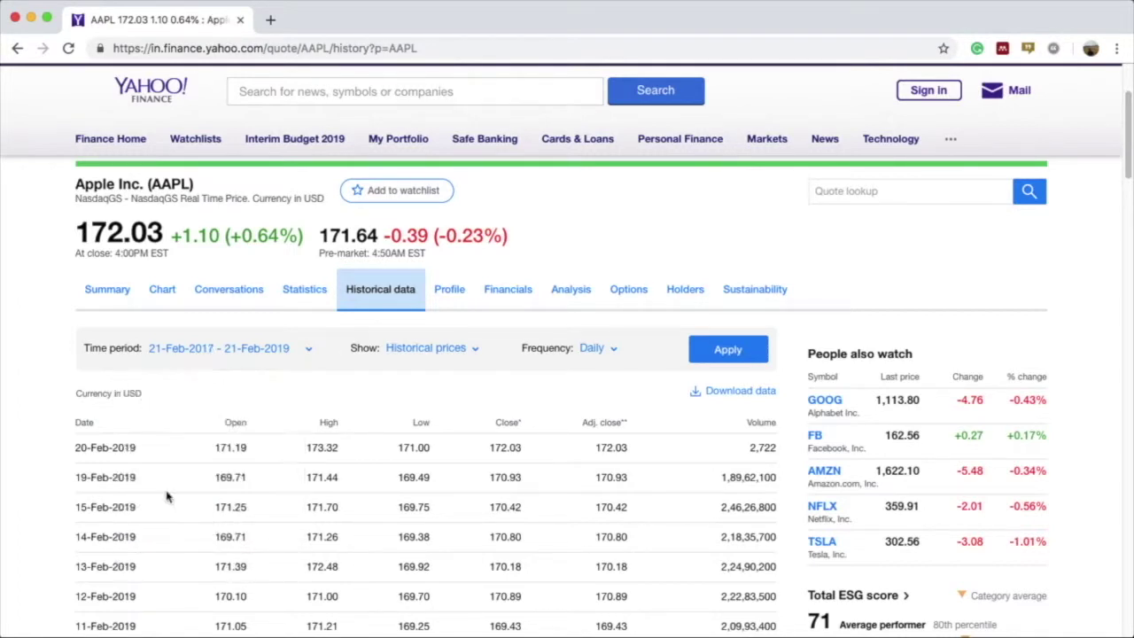
- Set the frequency to Weekly and apply the new range to the table
{"action": "left_click", "coordinate": [607, 348]}
{"action": "left_click", "coordinate": [576, 410]}
{"action": "left_click", "coordinate": [728, 350]}
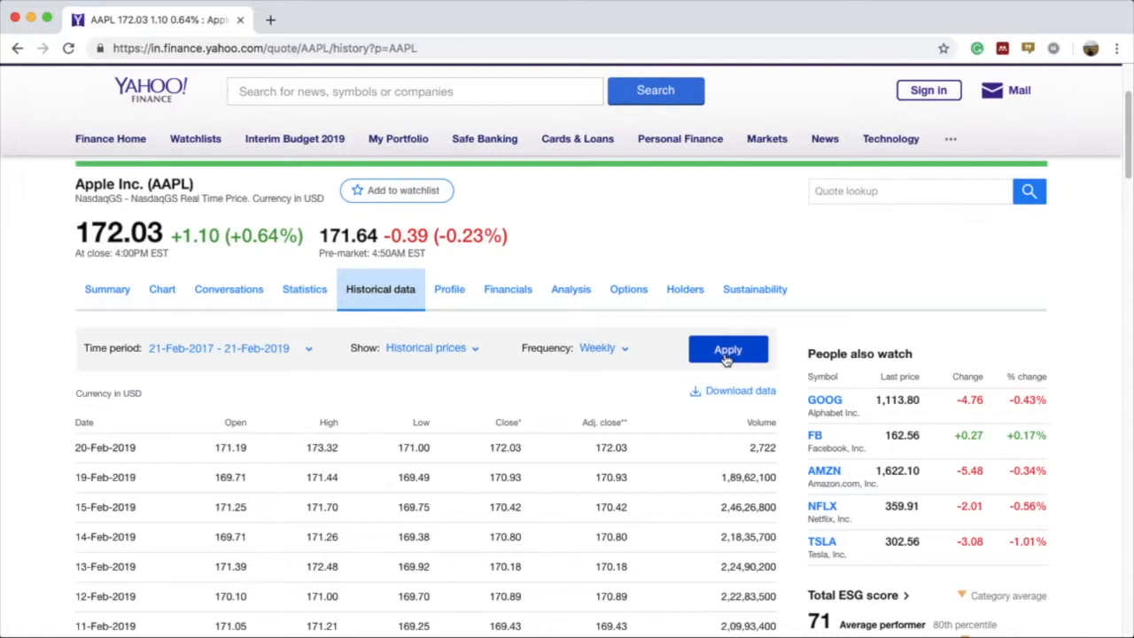
{"action": "left_click", "coordinate": [709, 350]}
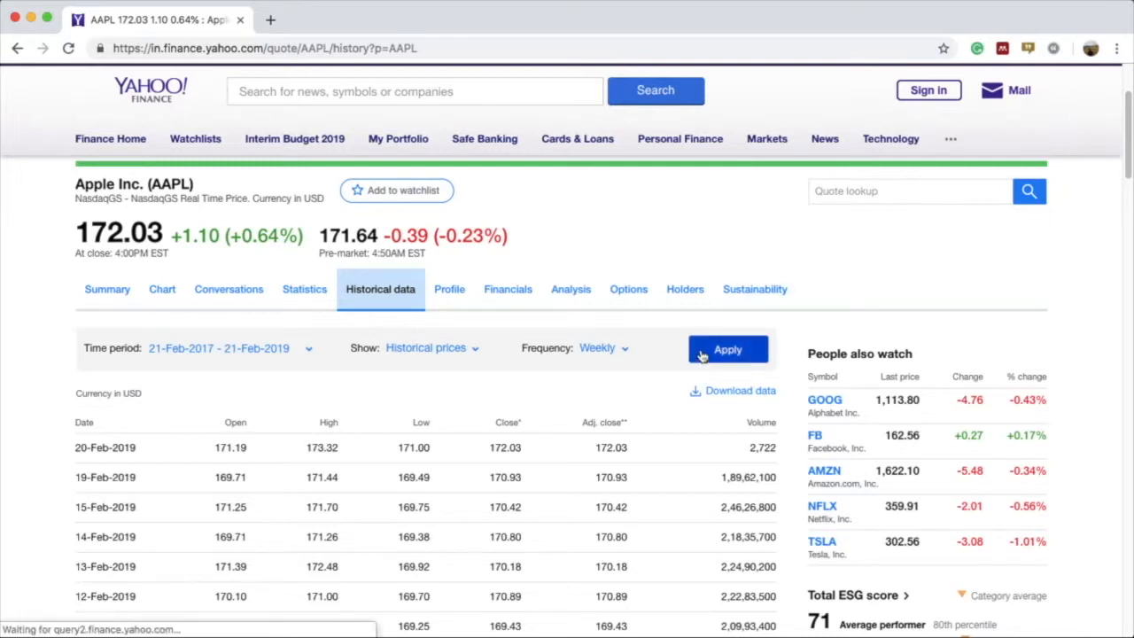
{"action": "scroll", "coordinate": [546, 453], "scroll_direction": "down", "scroll_amount": 1}
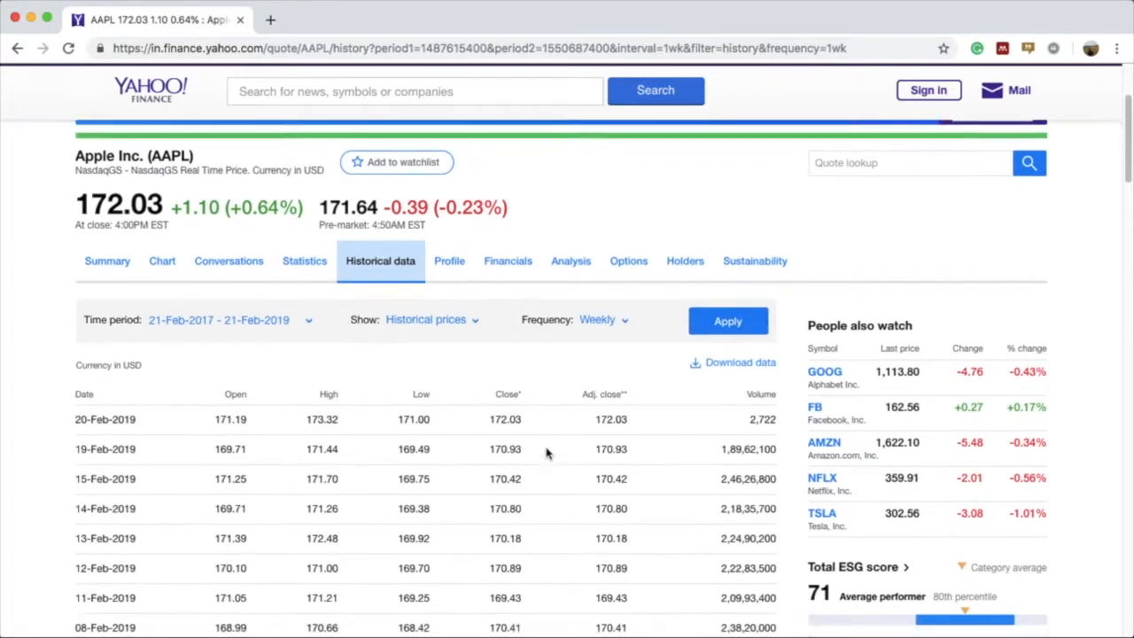
{"action": "scroll", "coordinate": [547, 453], "scroll_direction": "up", "scroll_amount": 2}
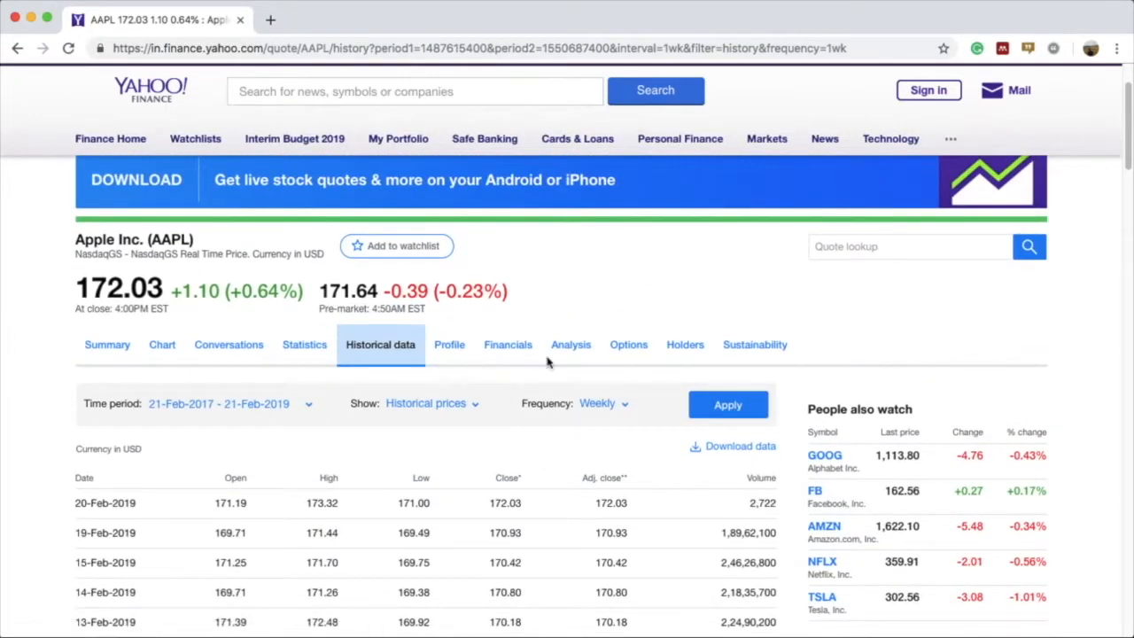
{"action": "scroll", "coordinate": [537, 458], "scroll_direction": "down", "scroll_amount": 2}
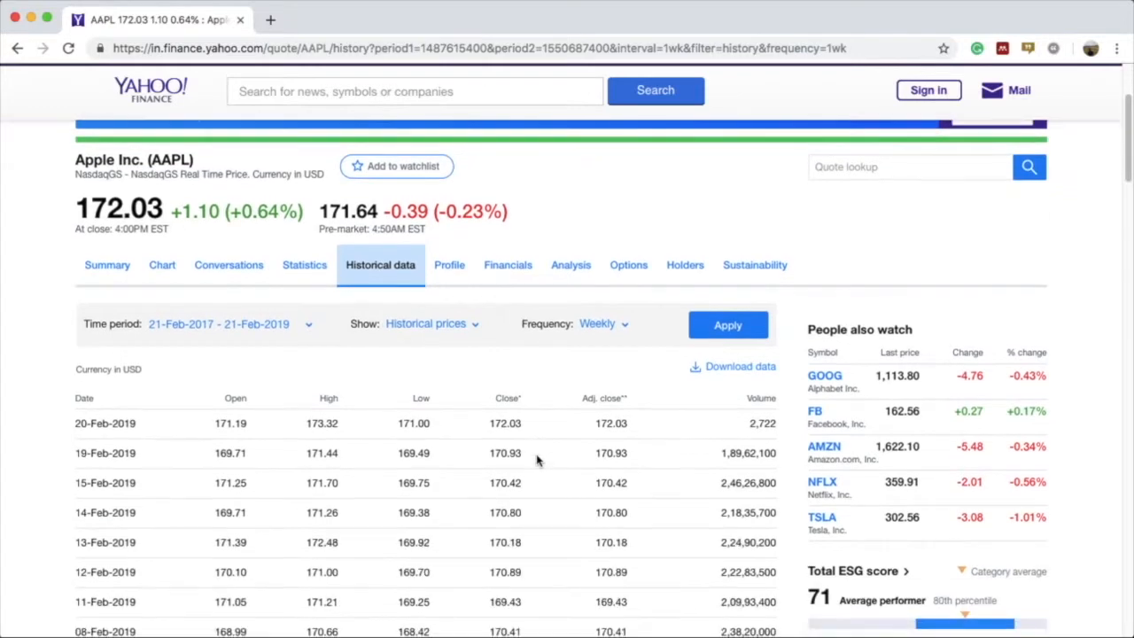
{"action": "scroll", "coordinate": [537, 458], "scroll_direction": "down", "scroll_amount": 2}
{"action": "scroll", "coordinate": [537, 460], "scroll_direction": "up", "scroll_amount": 3}
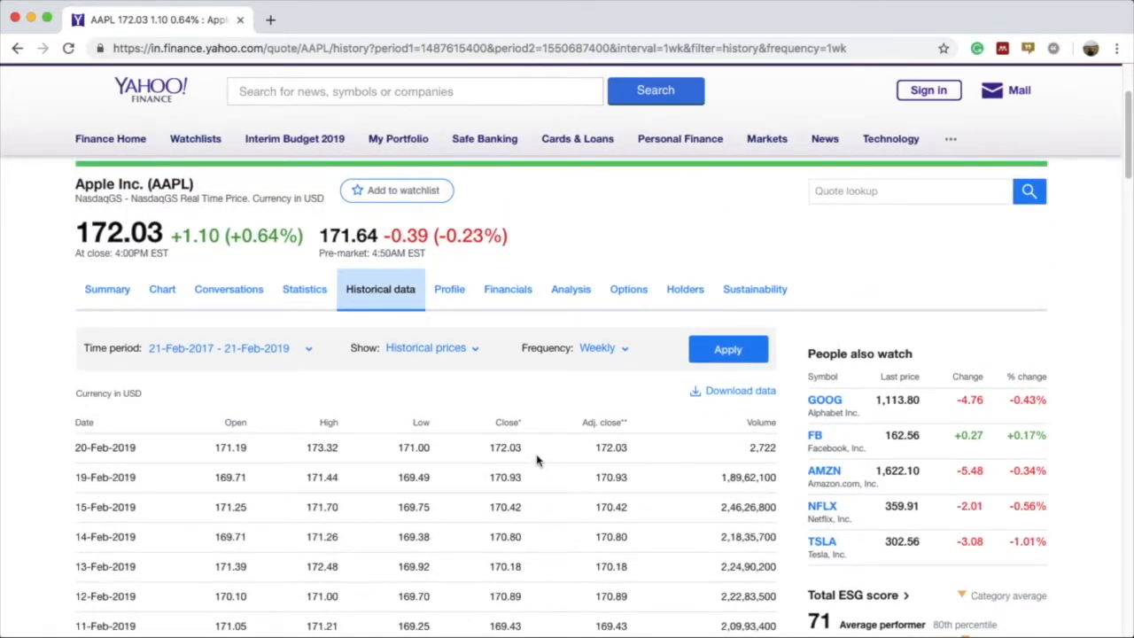
{"action": "scroll", "coordinate": [537, 459], "scroll_direction": "down", "scroll_amount": 4}
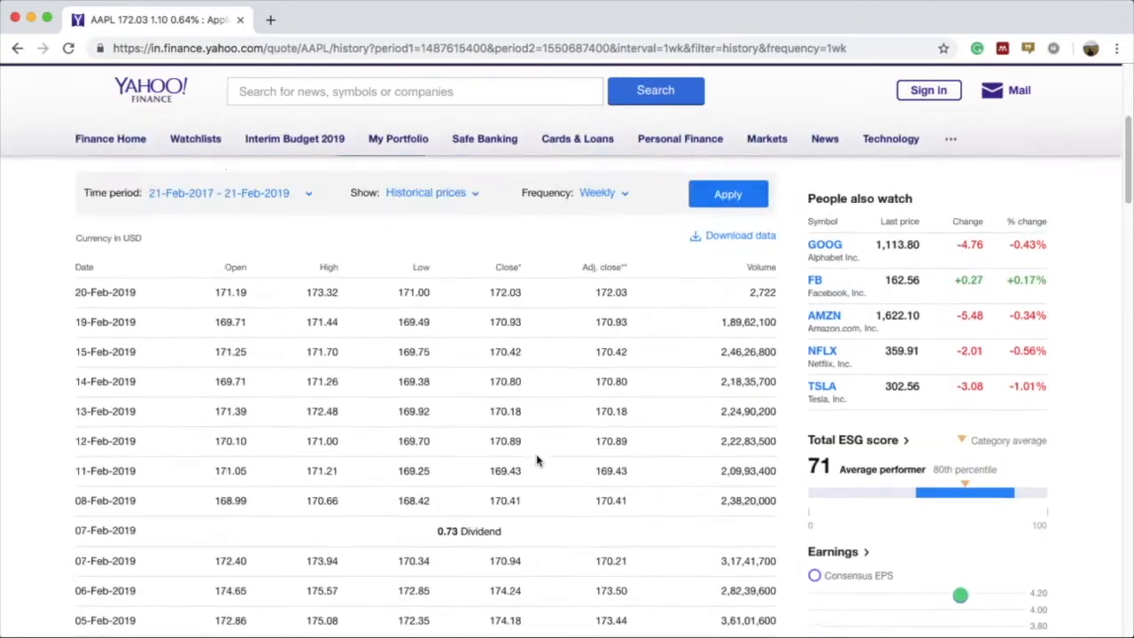
{"action": "scroll", "coordinate": [537, 460], "scroll_direction": "up", "scroll_amount": 5}
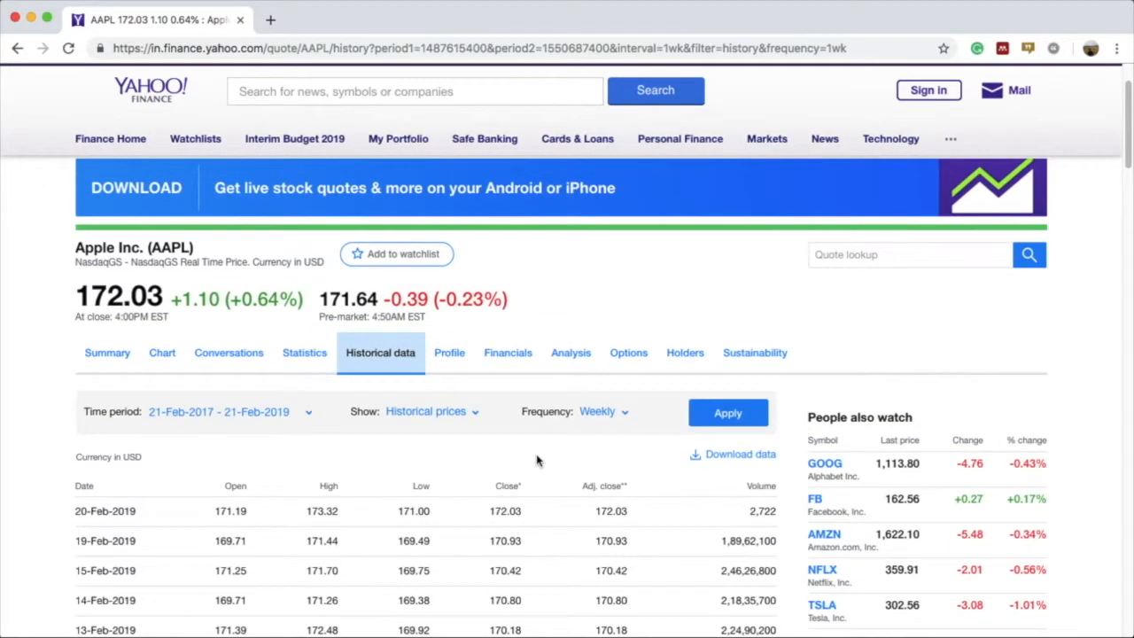
{"action": "scroll", "coordinate": [537, 460], "scroll_direction": "up", "scroll_amount": 3}
{"action": "scroll", "coordinate": [537, 460], "scroll_direction": "up", "scroll_amount": 2}
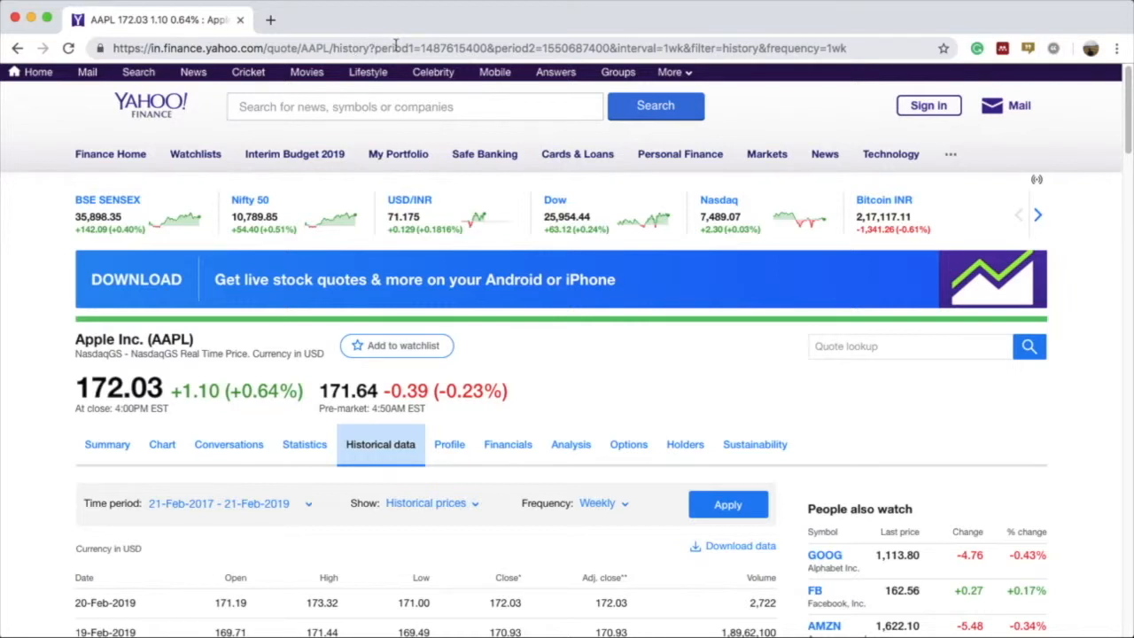
- Highlight the period1 and period2 names and their timestamp values in the address
{"action": "double_click", "coordinate": [396, 48]}
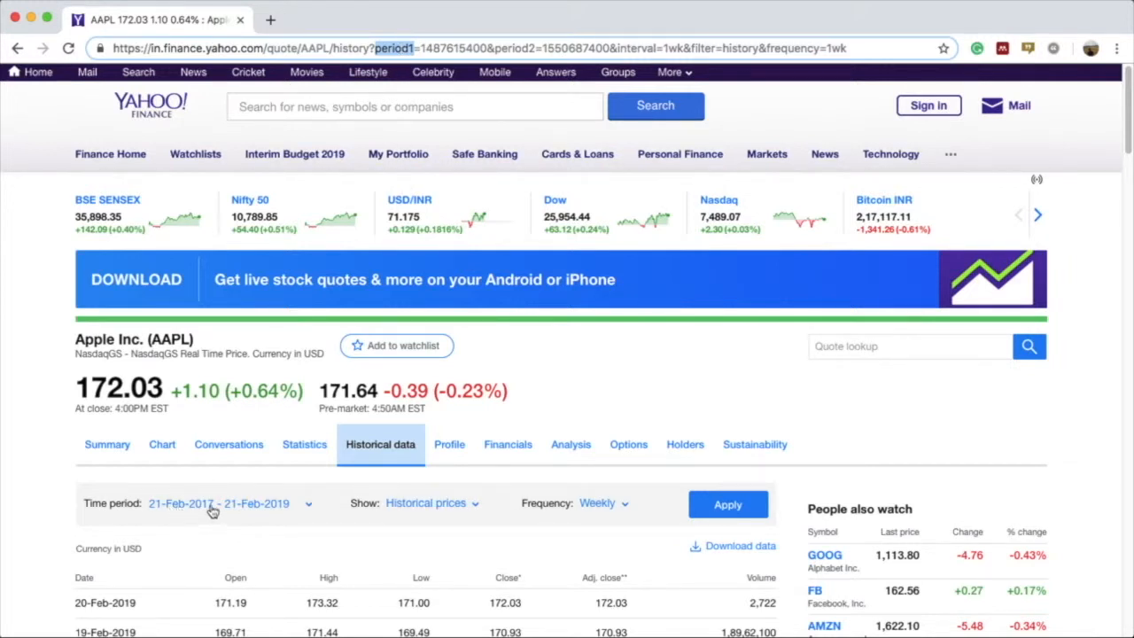
{"action": "double_click", "coordinate": [456, 48]}
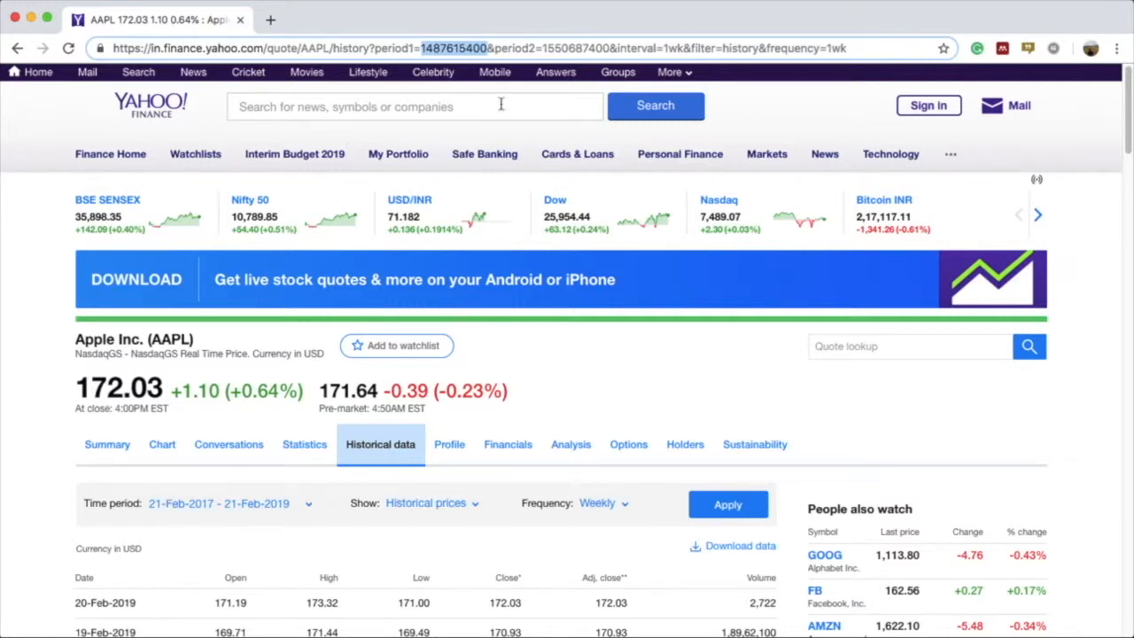
{"action": "double_click", "coordinate": [523, 47]}
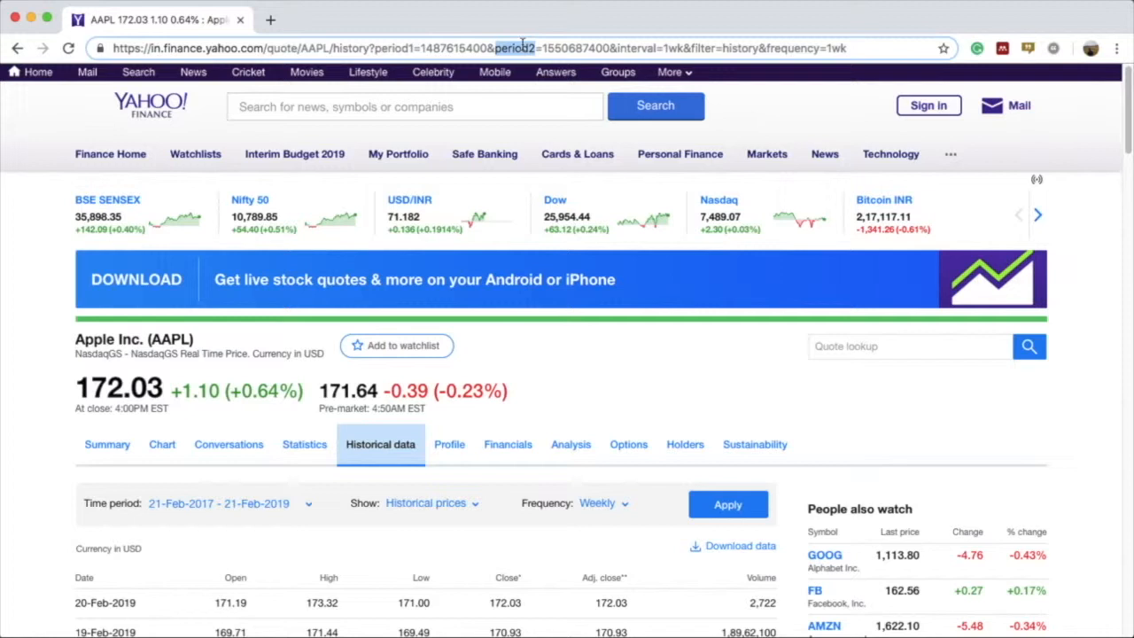
{"action": "double_click", "coordinate": [585, 48]}
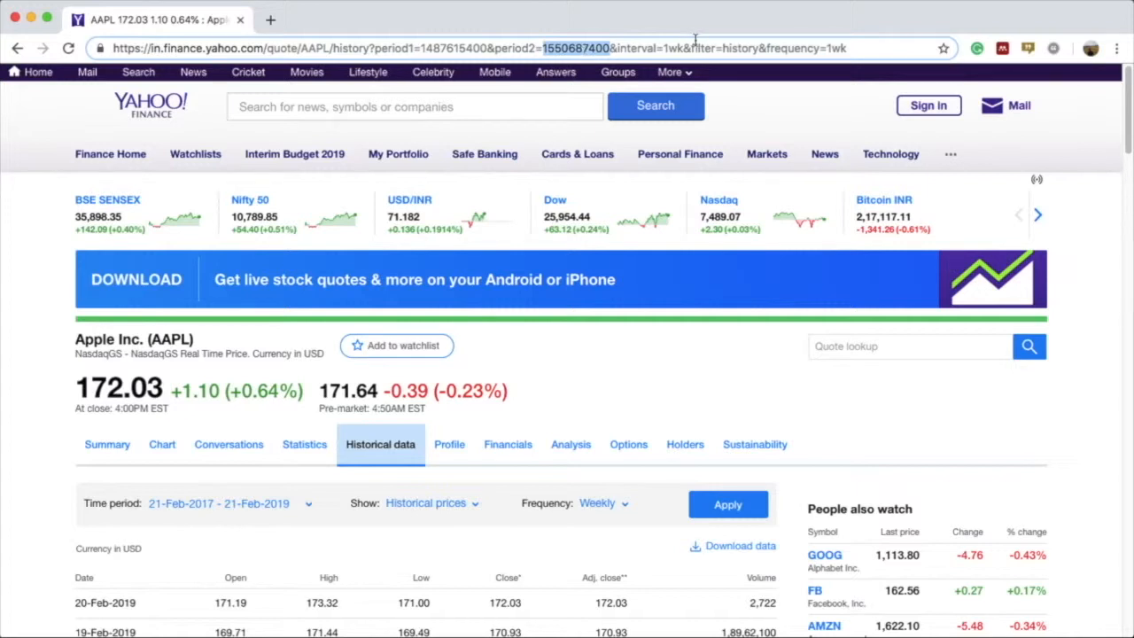
- Highlight the interval and frequency names and their 1wk values in the address
{"action": "double_click", "coordinate": [647, 48]}
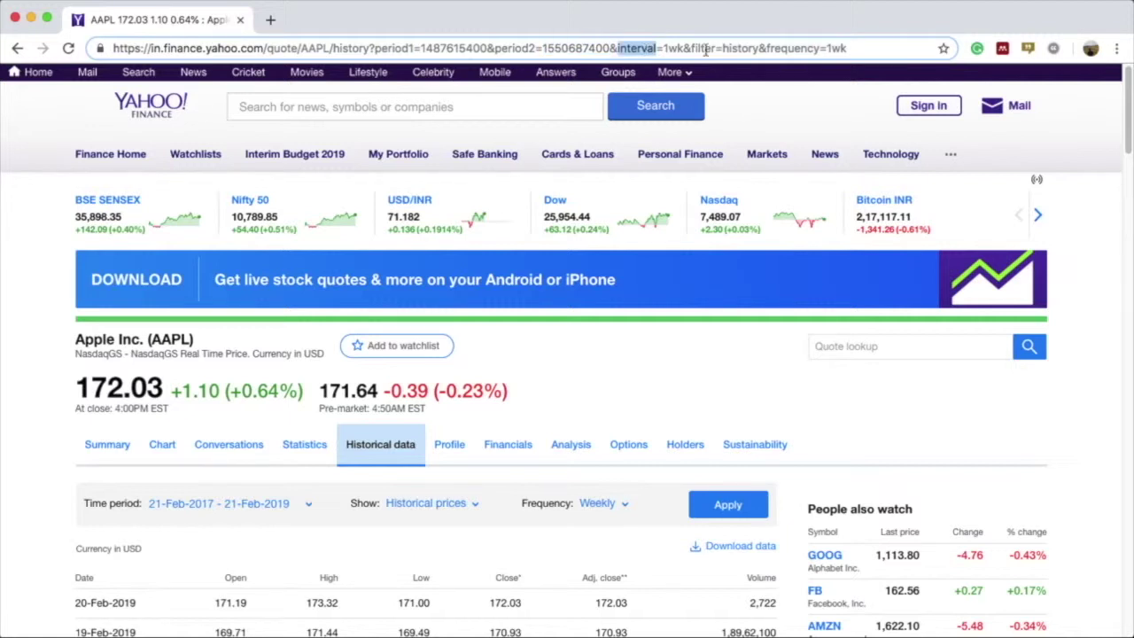
{"action": "double_click", "coordinate": [793, 48]}
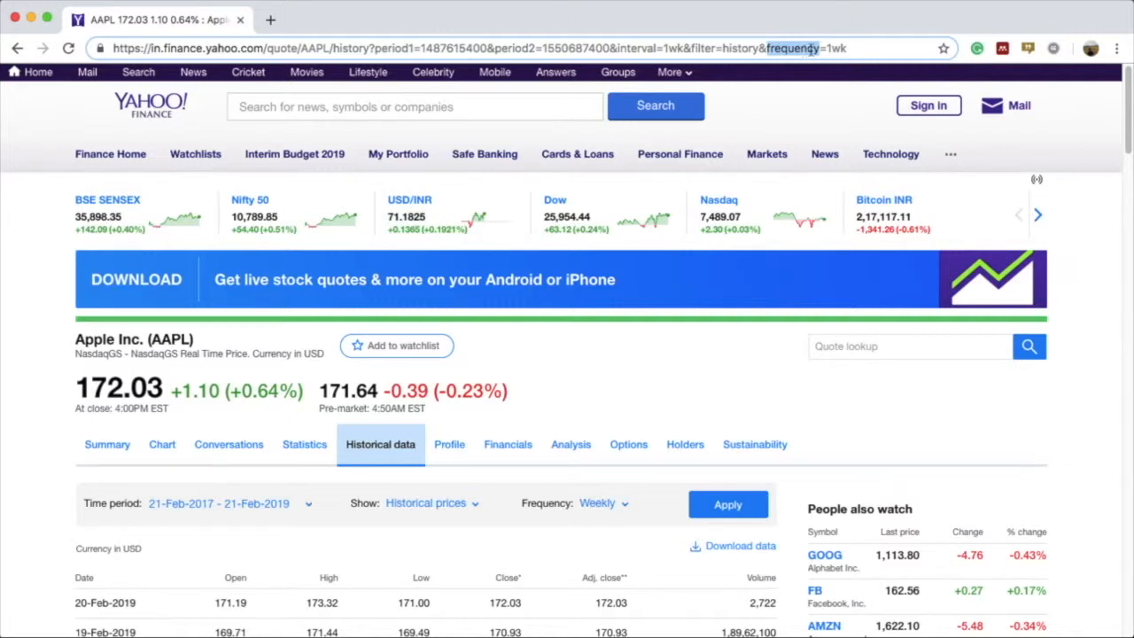
{"action": "double_click", "coordinate": [837, 48]}
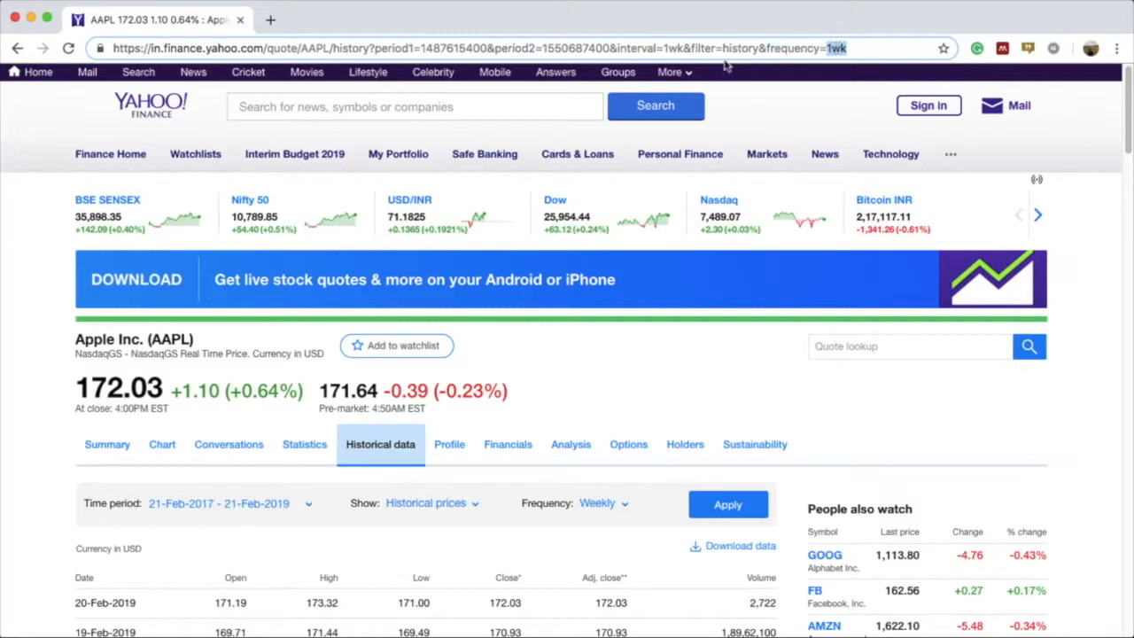
{"action": "left_click", "coordinate": [671, 48]}
{"action": "double_click", "coordinate": [671, 48]}
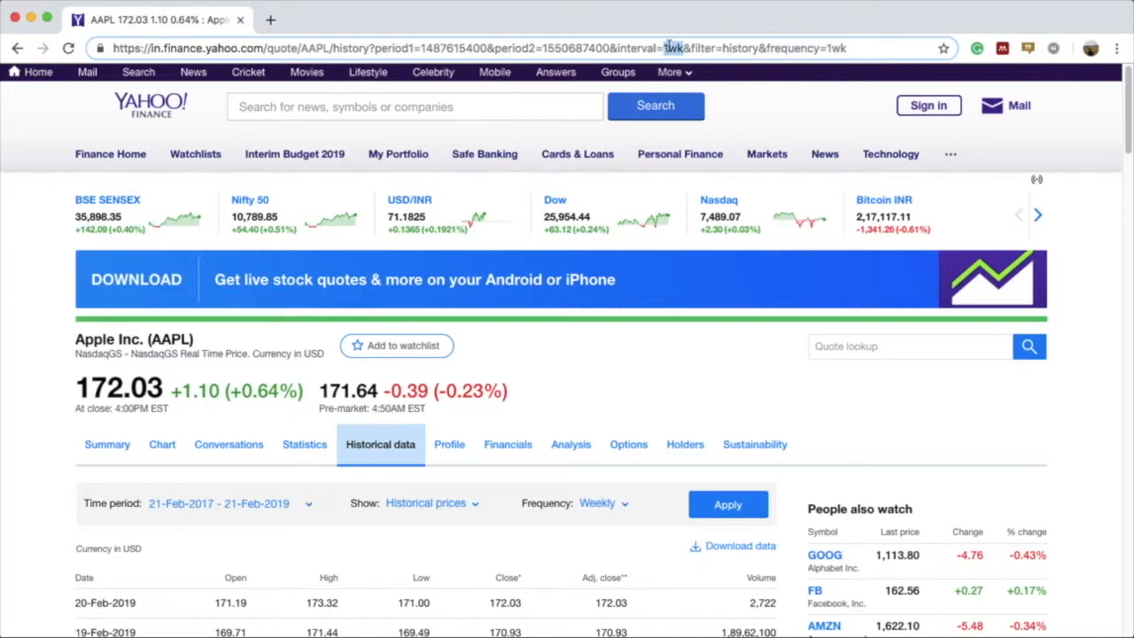
- Switch the table's frequency to Monthly and apply it
{"action": "left_click", "coordinate": [626, 503]}
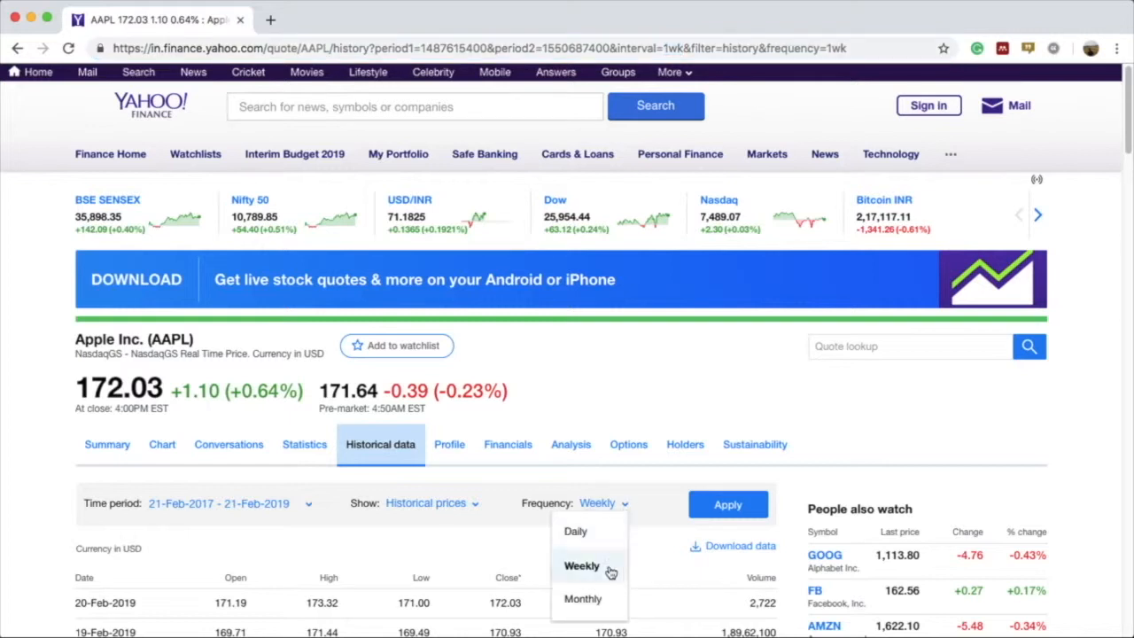
{"action": "left_click", "coordinate": [583, 599]}
{"action": "left_click", "coordinate": [729, 504]}
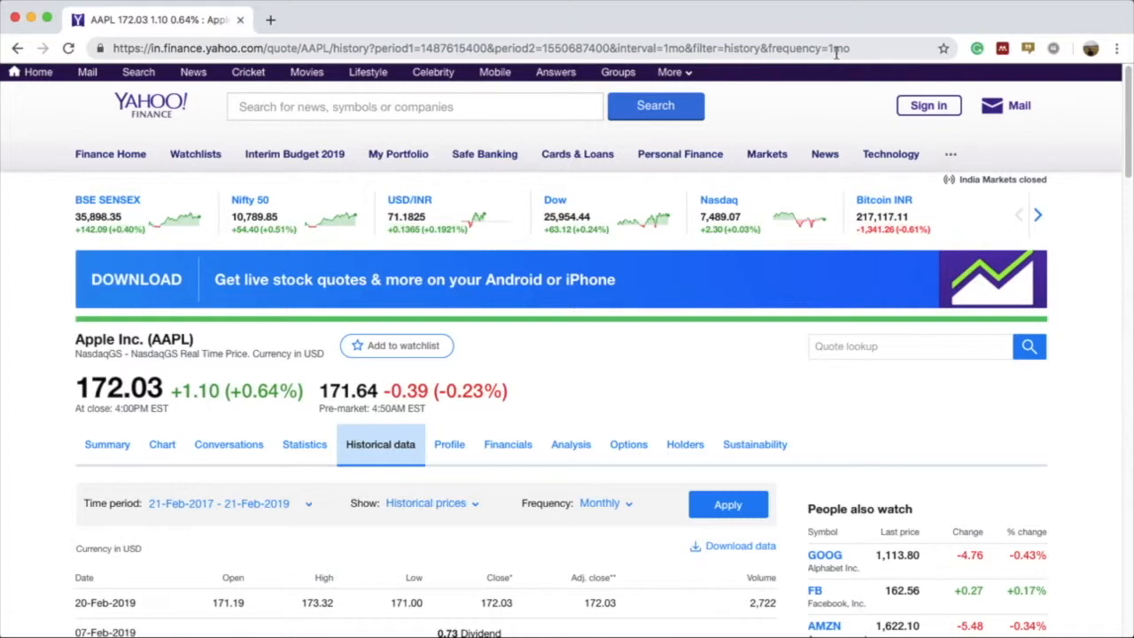
- Highlight the 1mo frequency and interval values now in the address
{"action": "left_click", "coordinate": [840, 48]}
{"action": "double_click", "coordinate": [840, 48]}
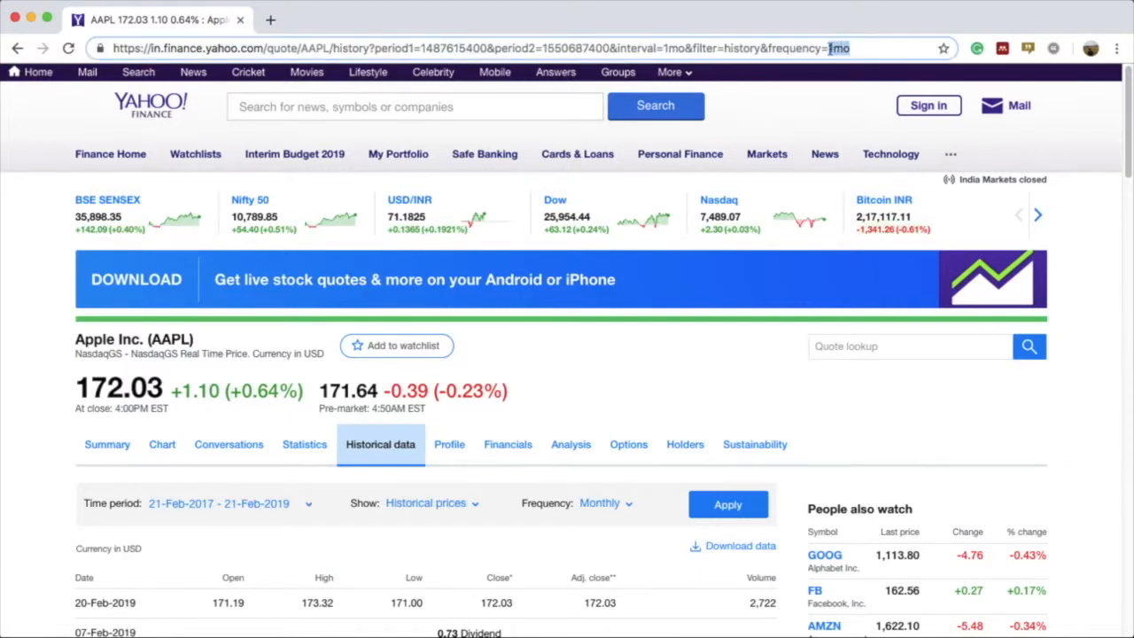
{"action": "double_click", "coordinate": [674, 48]}
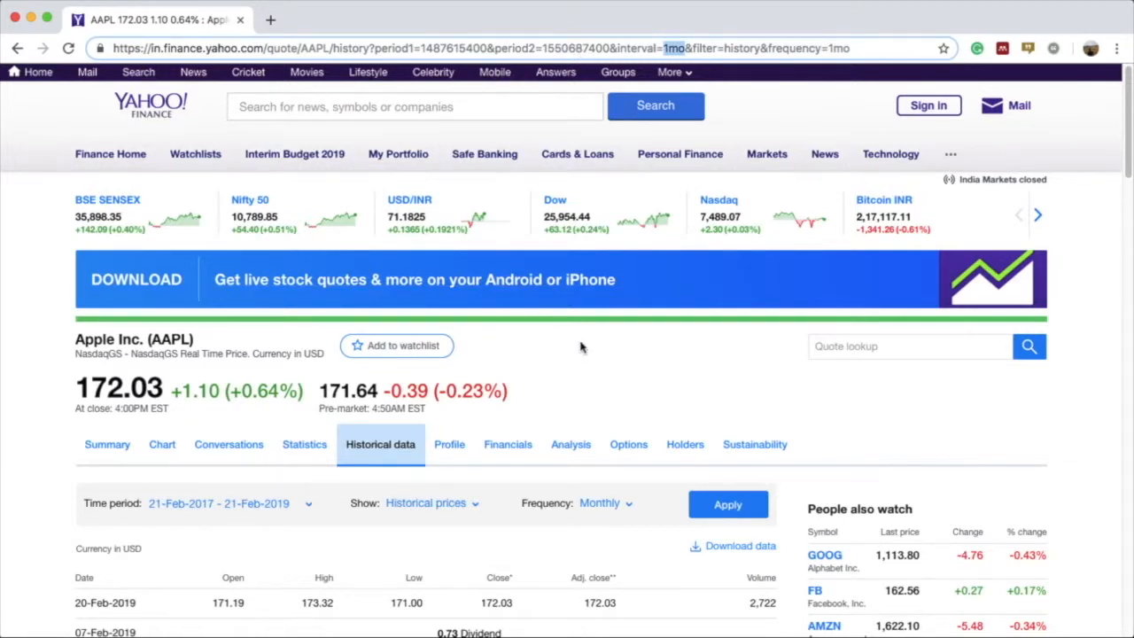
{"action": "left_click", "coordinate": [279, 107]}
{"action": "type", "text": "g"}
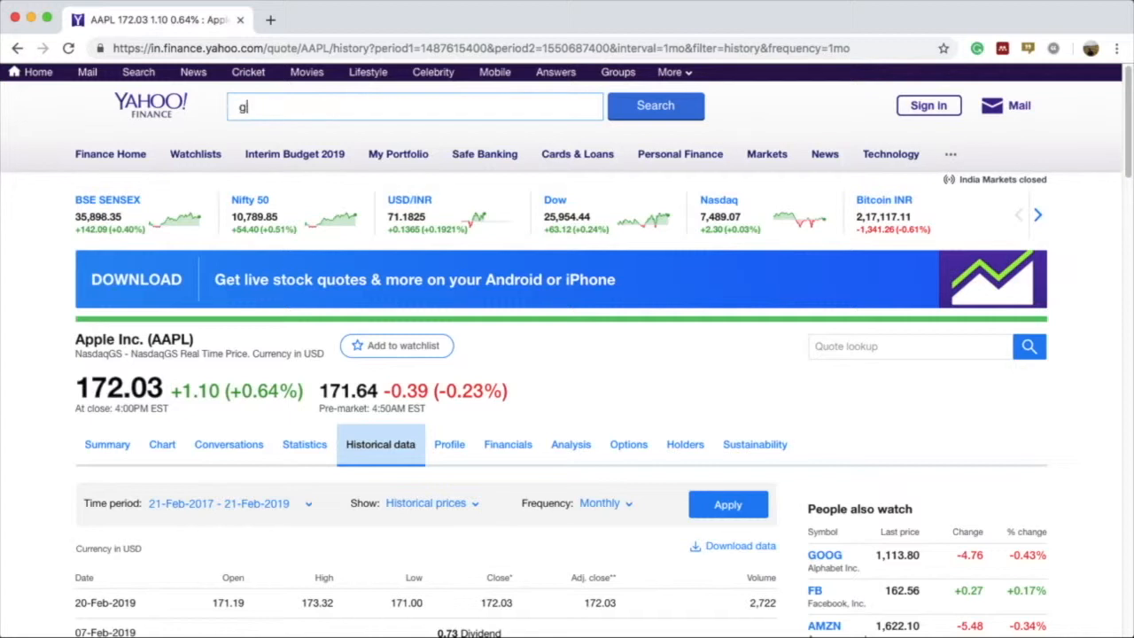
{"action": "type", "text": "oogl"}
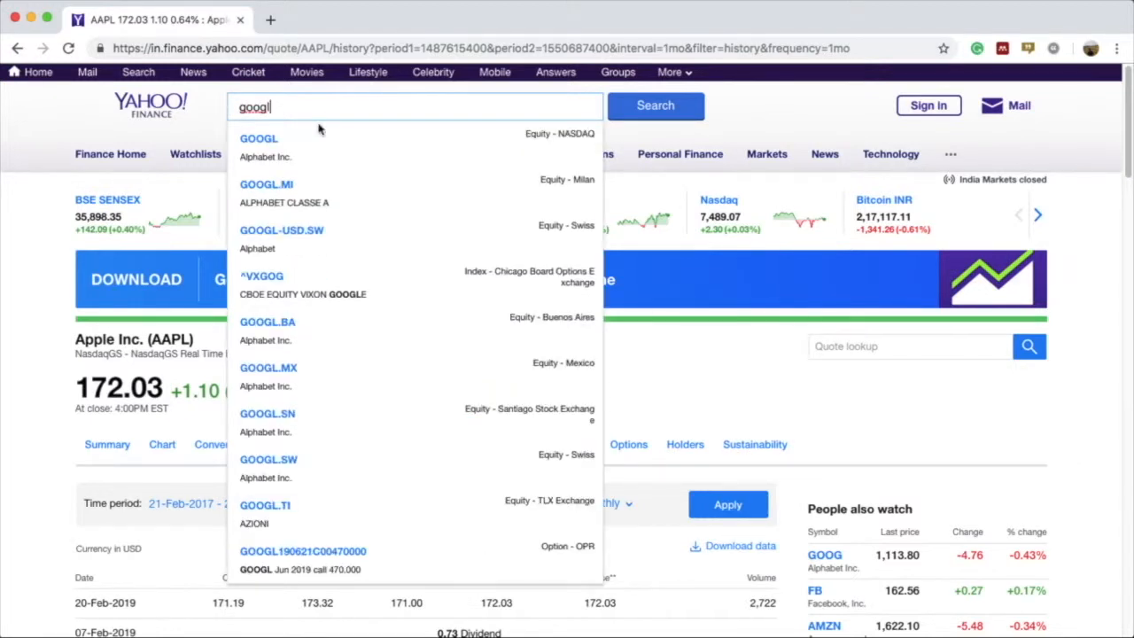
- Open Alphabet Inc. (GOOGL) from the googl search suggestion
{"action": "left_click", "coordinate": [304, 144]}
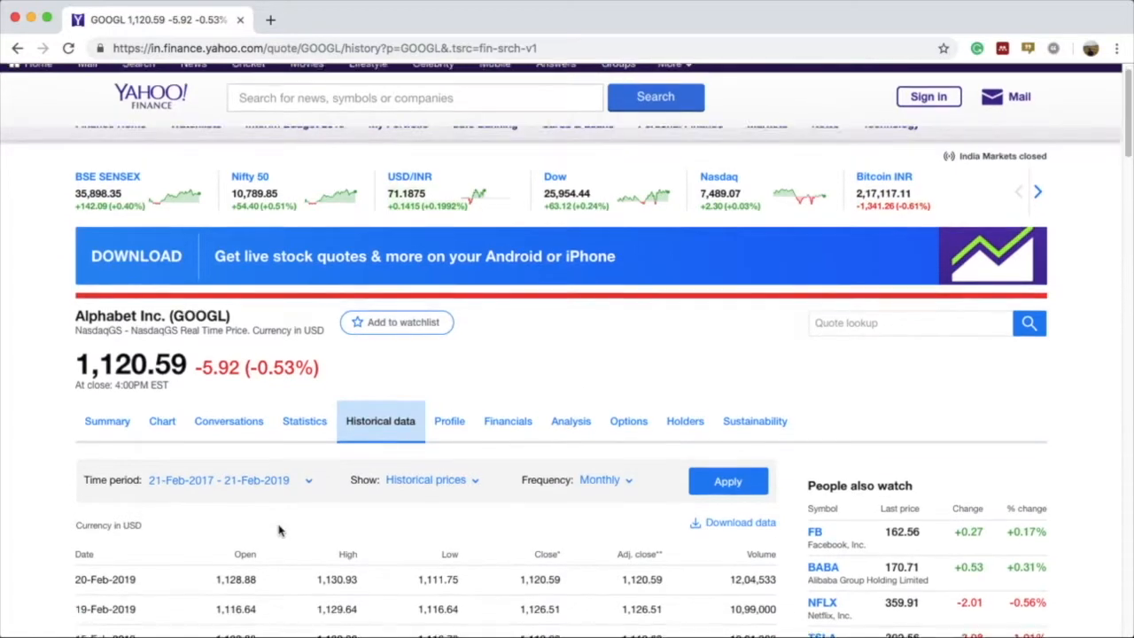
{"action": "scroll", "coordinate": [279, 530], "scroll_direction": "down", "scroll_amount": 4}
{"action": "scroll", "coordinate": [279, 529], "scroll_direction": "down", "scroll_amount": 1}
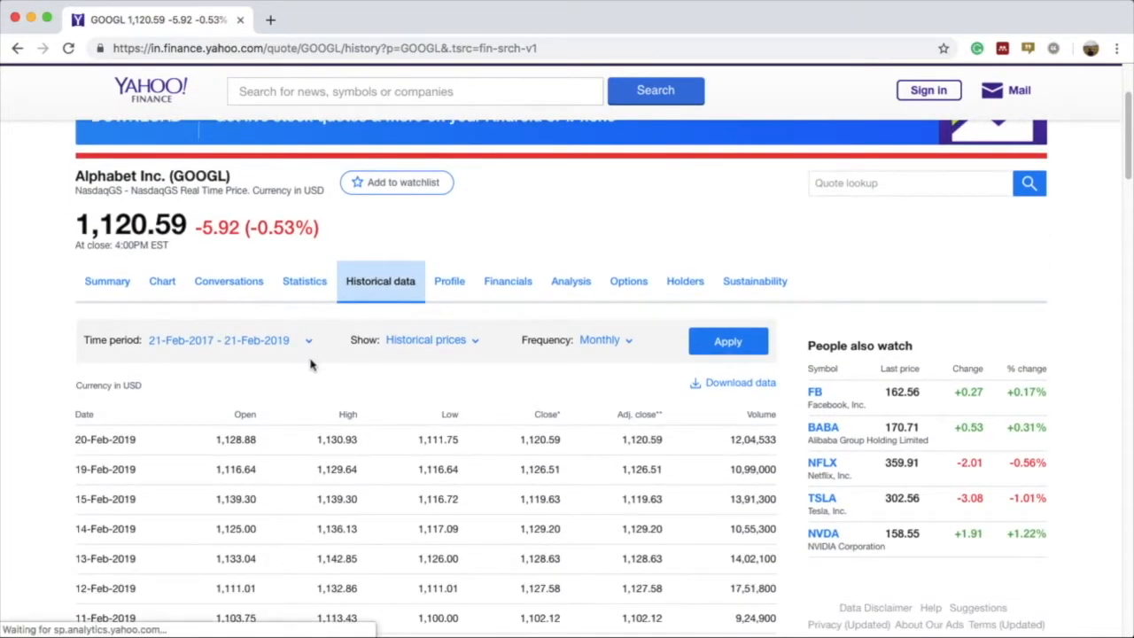
- Change the time period start date to 2/21/2016, keeping the end date 21-Feb-2019
{"action": "left_click", "coordinate": [308, 339]}
{"action": "left_click", "coordinate": [197, 452]}
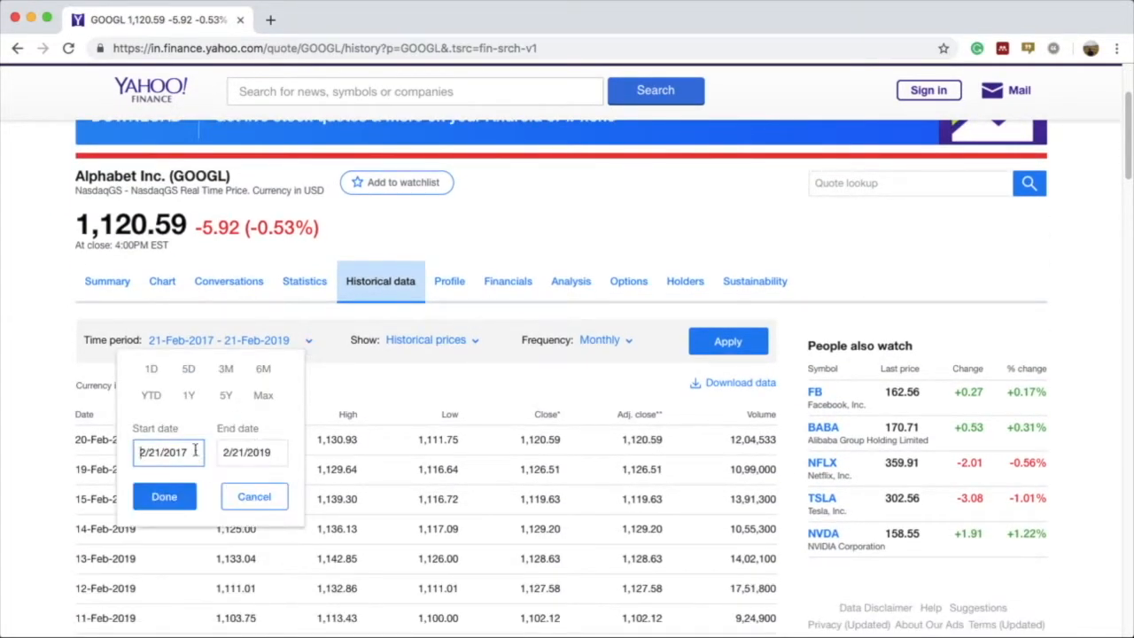
{"action": "key", "text": "BackSpace"}
{"action": "type", "text": "6"}
{"action": "left_click", "coordinate": [164, 497]}
- Set the data frequency to Weekly and apply, so the address carries 1wk values
{"action": "left_click", "coordinate": [625, 341]}
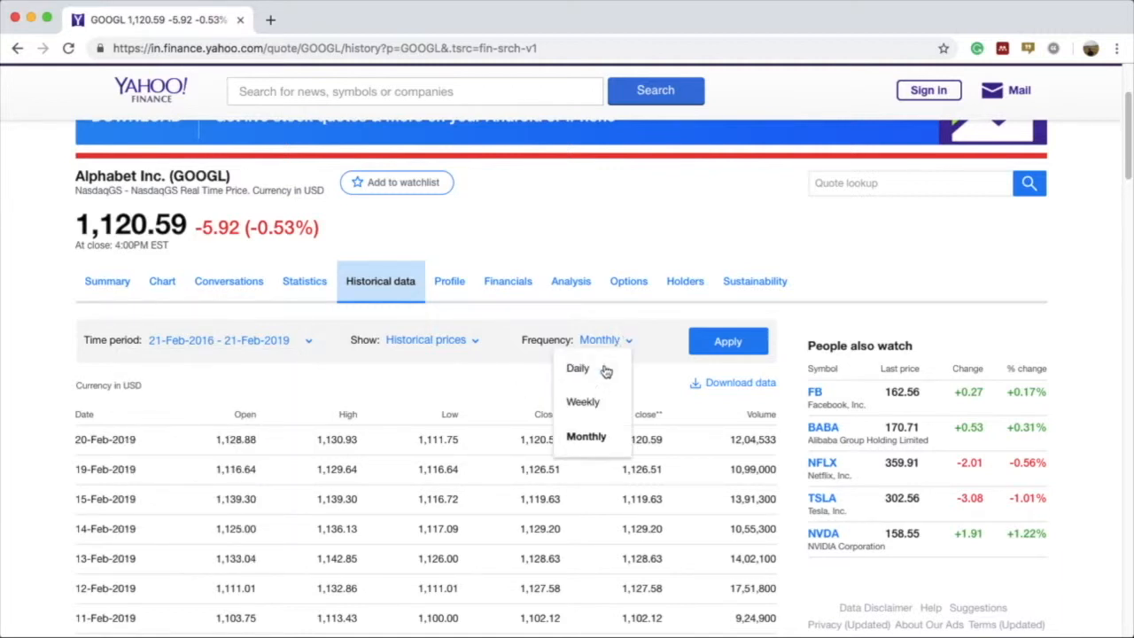
{"action": "left_click", "coordinate": [592, 393]}
{"action": "left_click", "coordinate": [724, 344]}
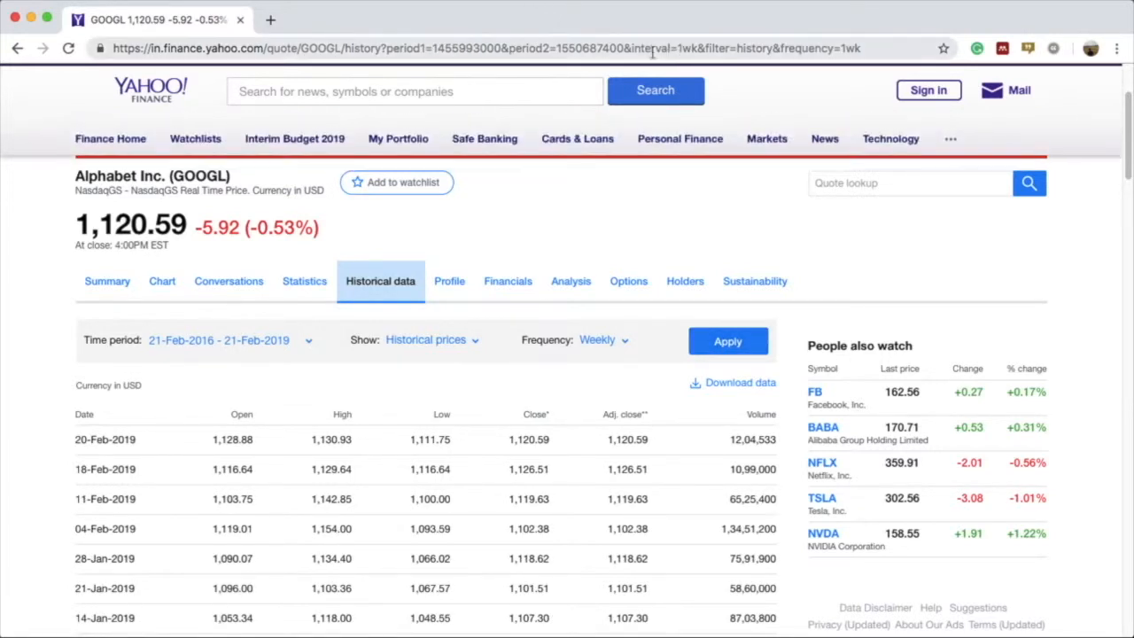
{"action": "double_click", "coordinate": [849, 48]}
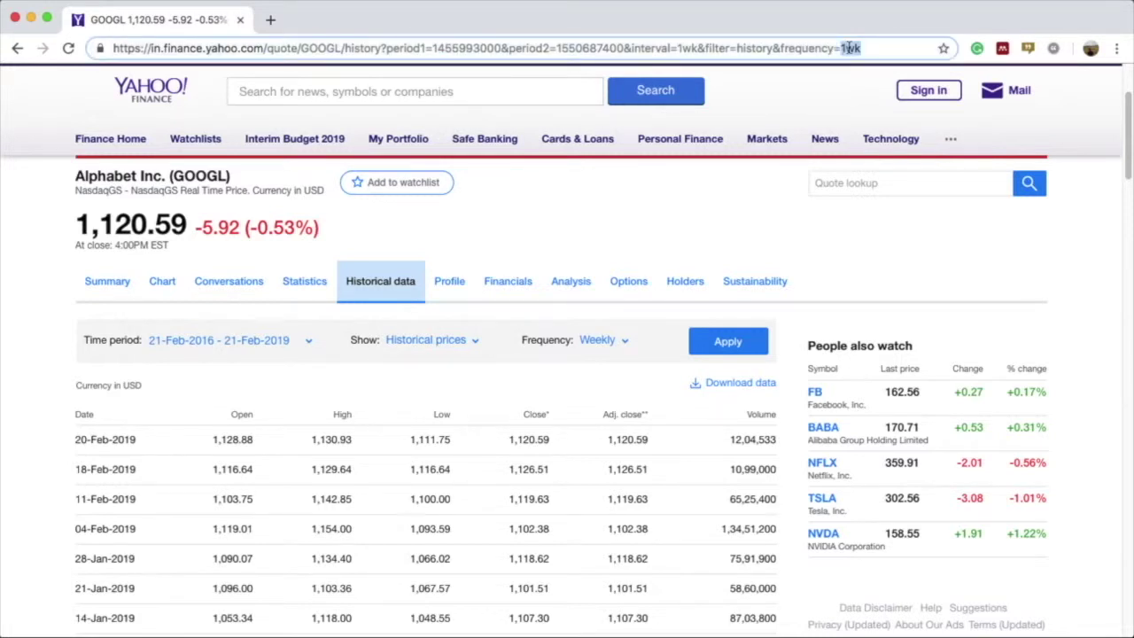
{"action": "double_click", "coordinate": [589, 48]}
{"action": "double_click", "coordinate": [470, 47]}
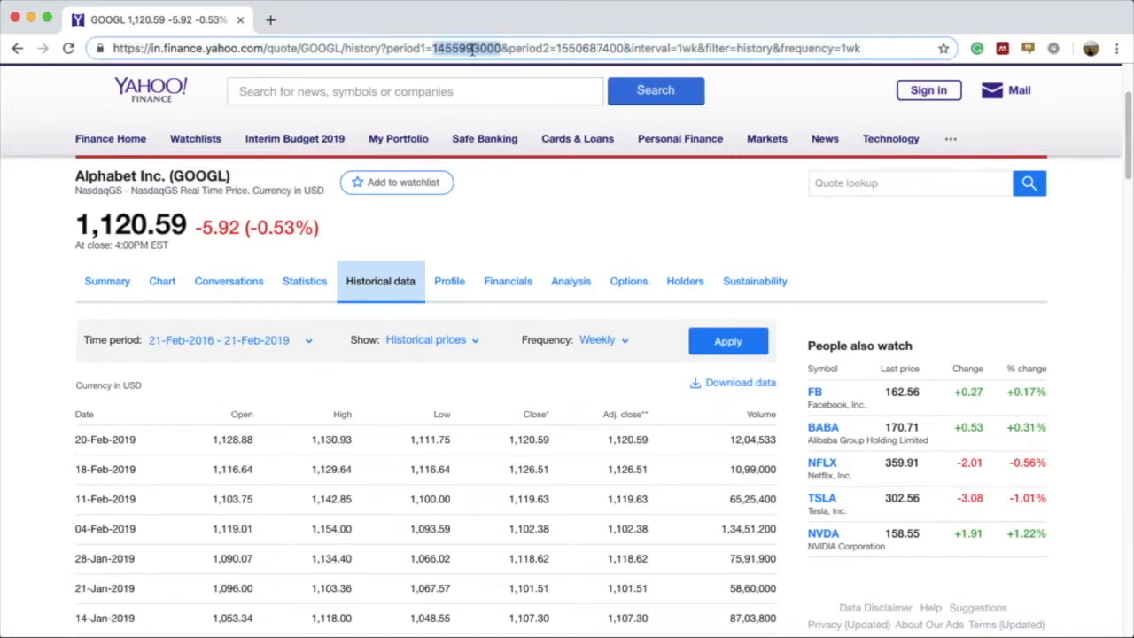
{"action": "double_click", "coordinate": [326, 48]}
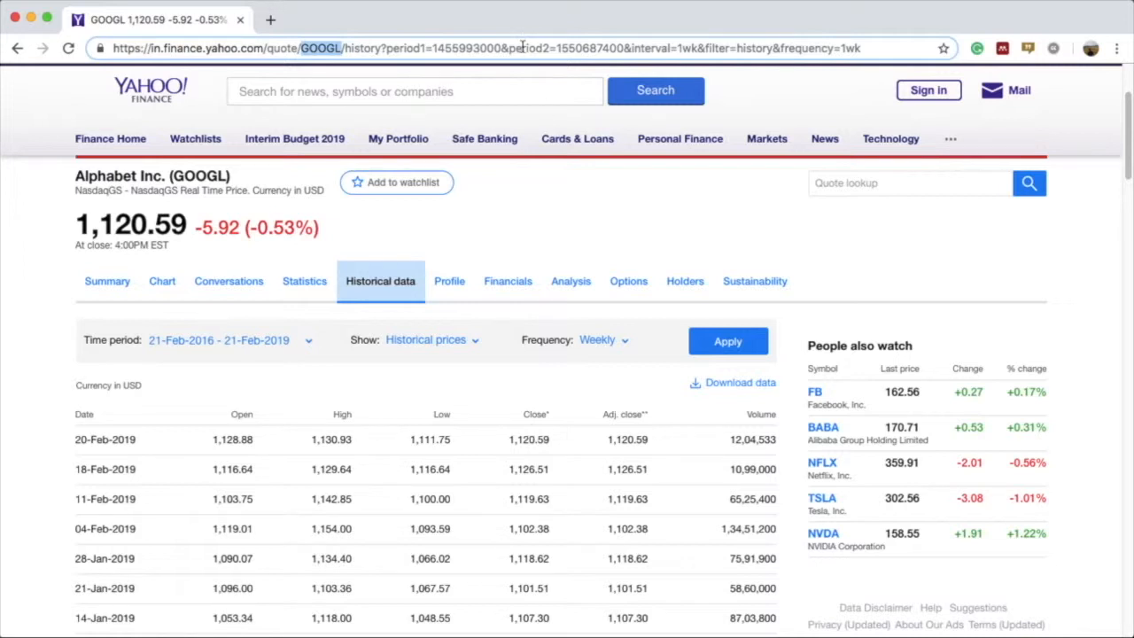
{"action": "double_click", "coordinate": [410, 48]}
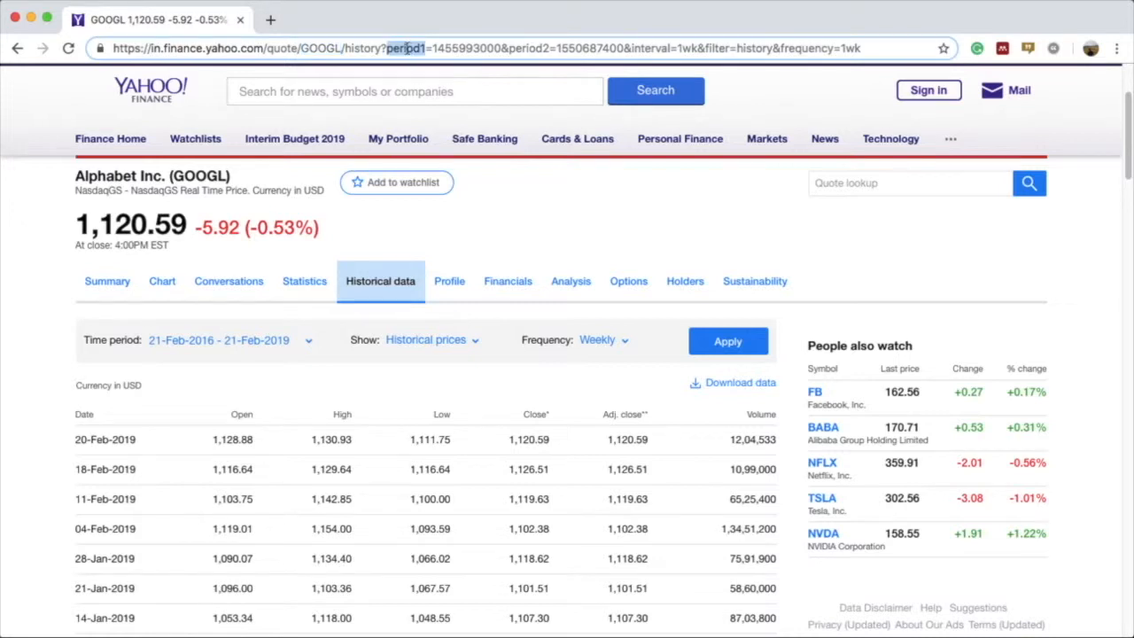
{"action": "double_click", "coordinate": [329, 48]}
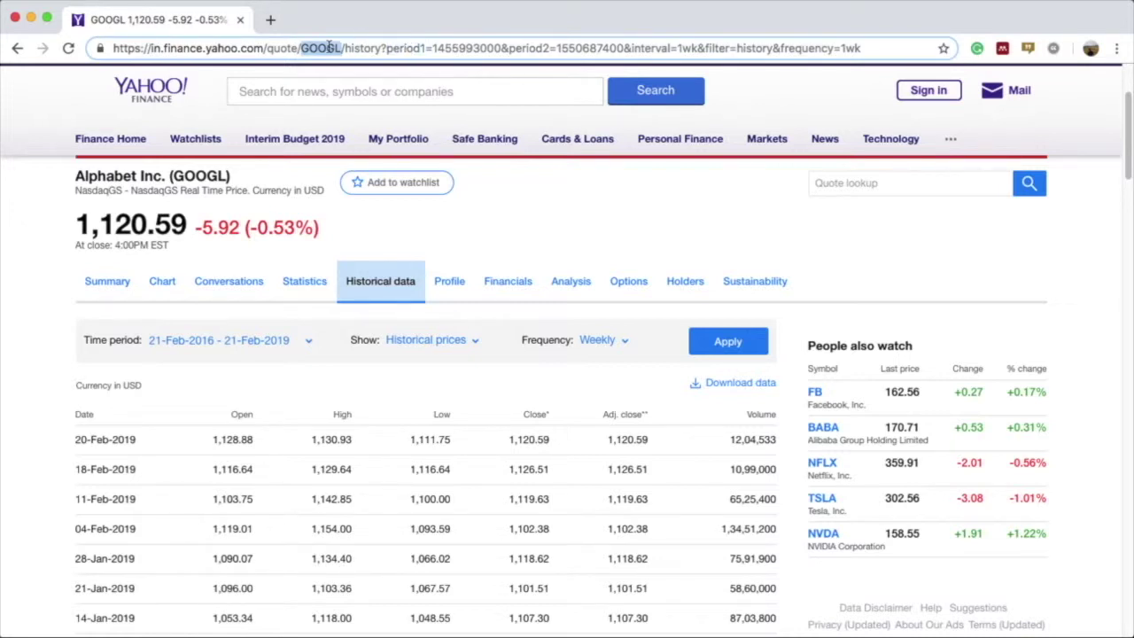
{"action": "double_click", "coordinate": [451, 48]}
{"action": "double_click", "coordinate": [582, 48]}
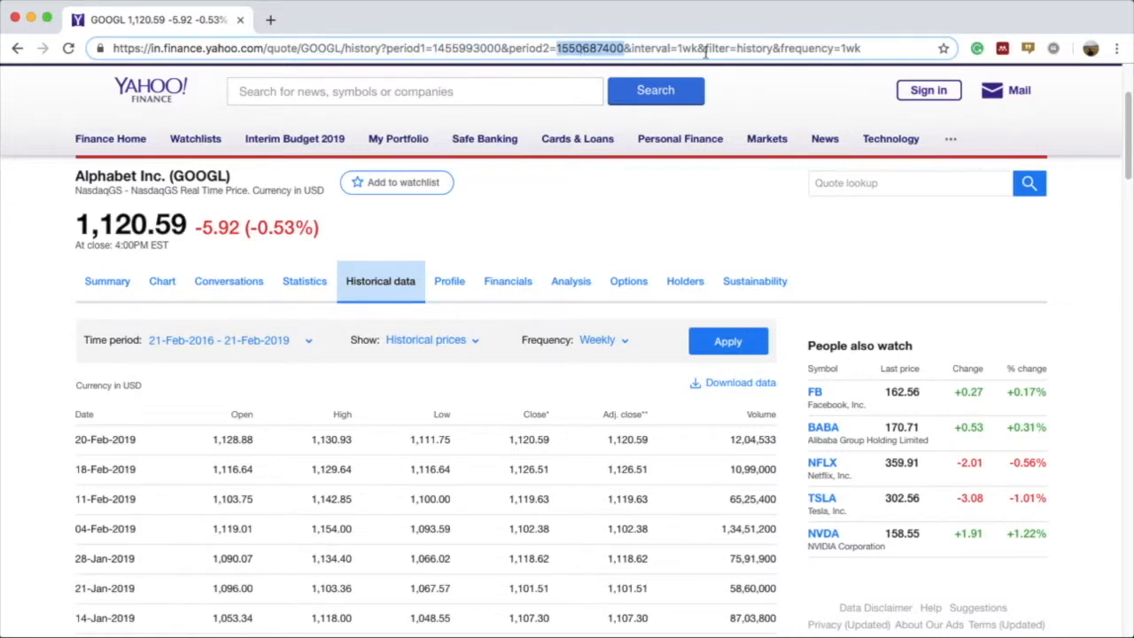
{"action": "double_click", "coordinate": [688, 48]}
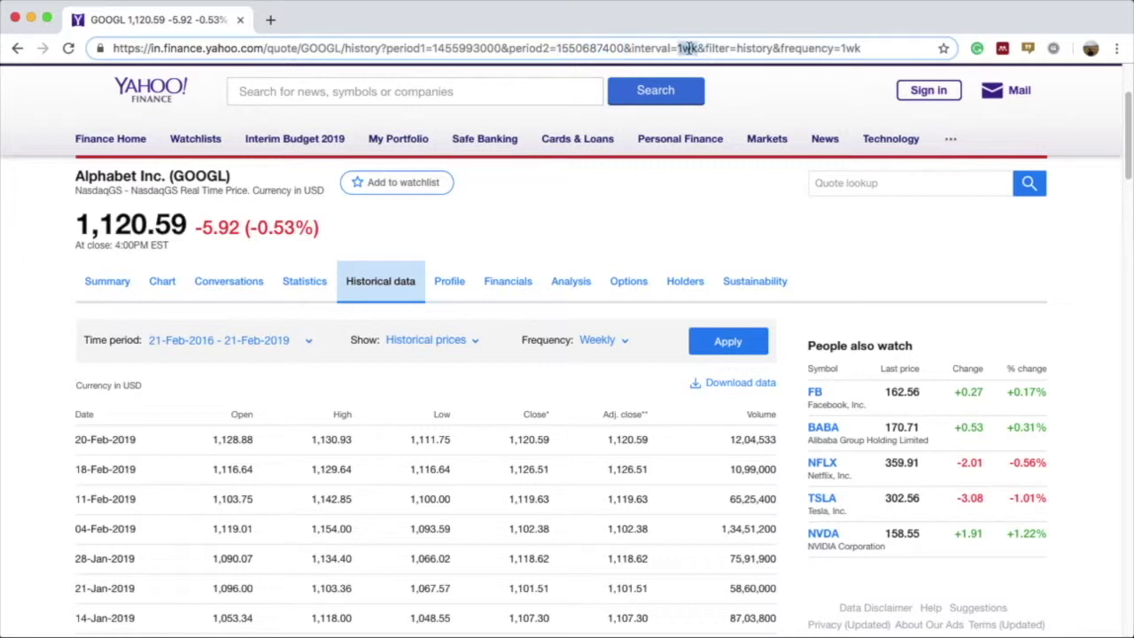
{"action": "double_click", "coordinate": [854, 48]}
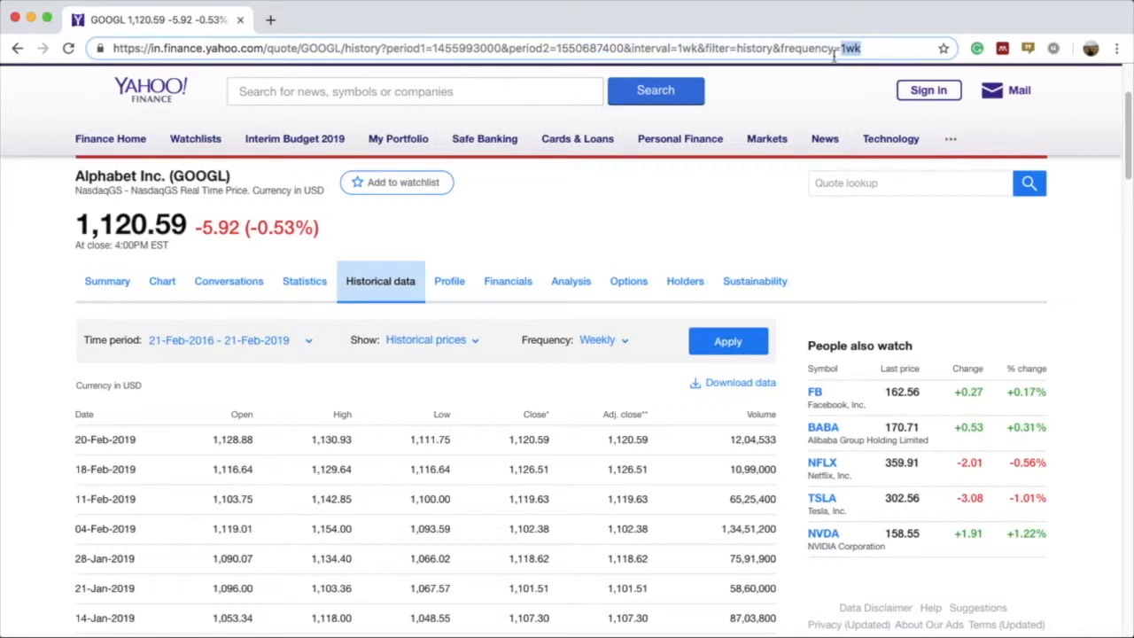